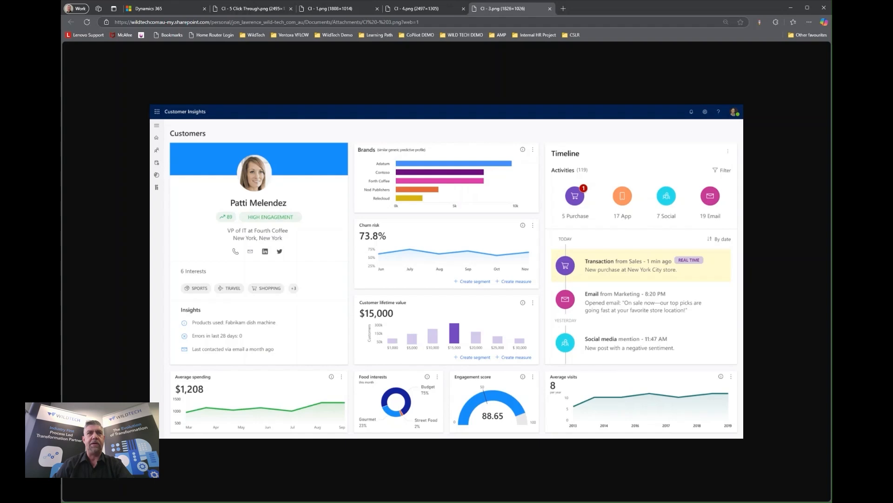
# Switch to Dynamics 365 and start a new segment named "Example #2" with Contact as the target audience.
pyautogui.click(168, 8)
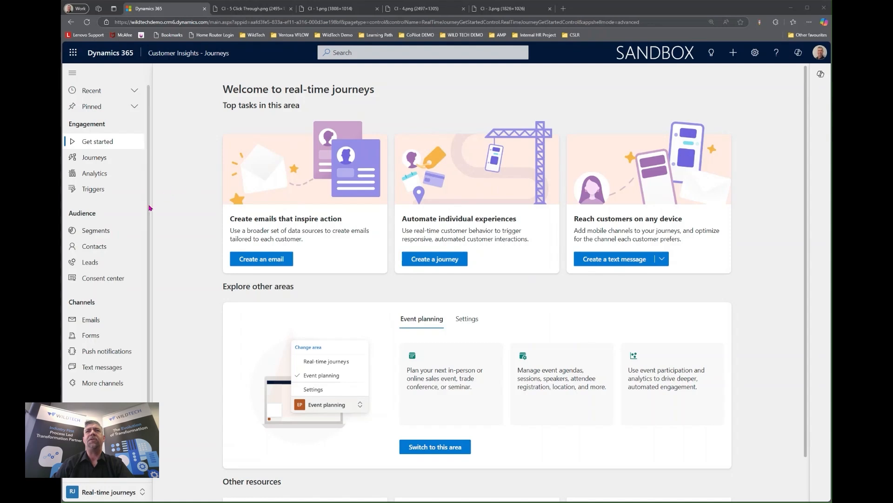
pyautogui.click(99, 232)
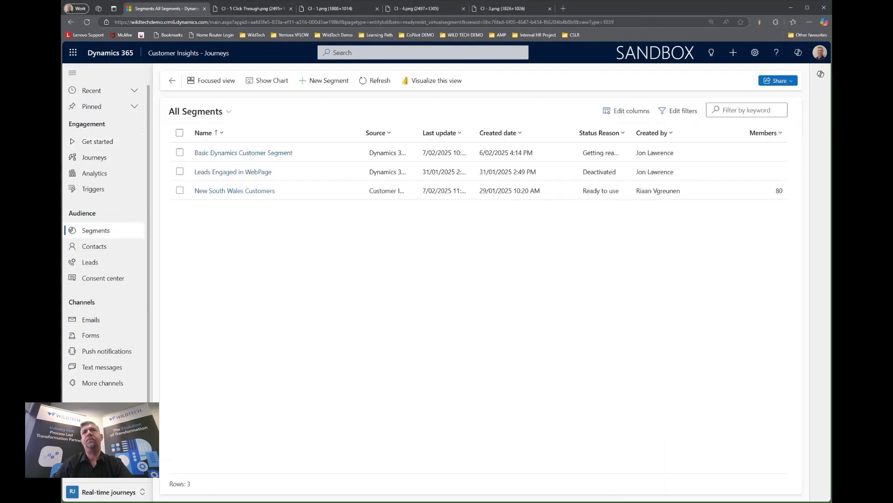
pyautogui.click(329, 82)
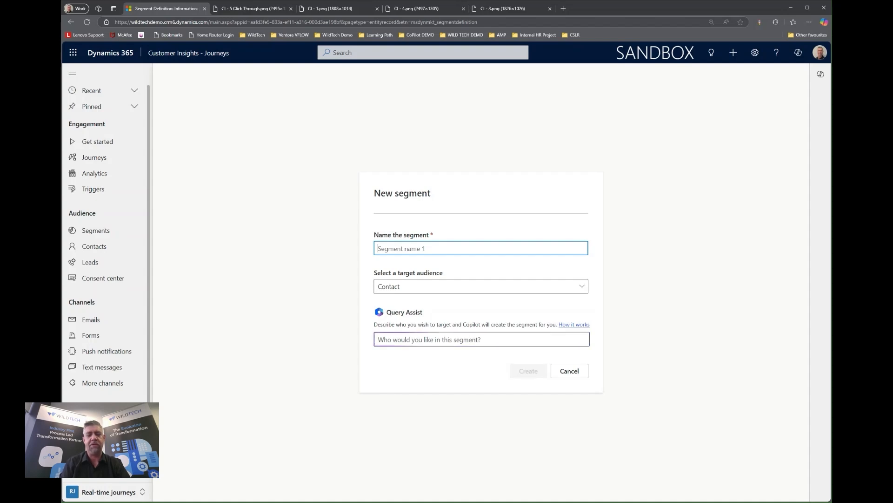
pyautogui.write('Example #2')
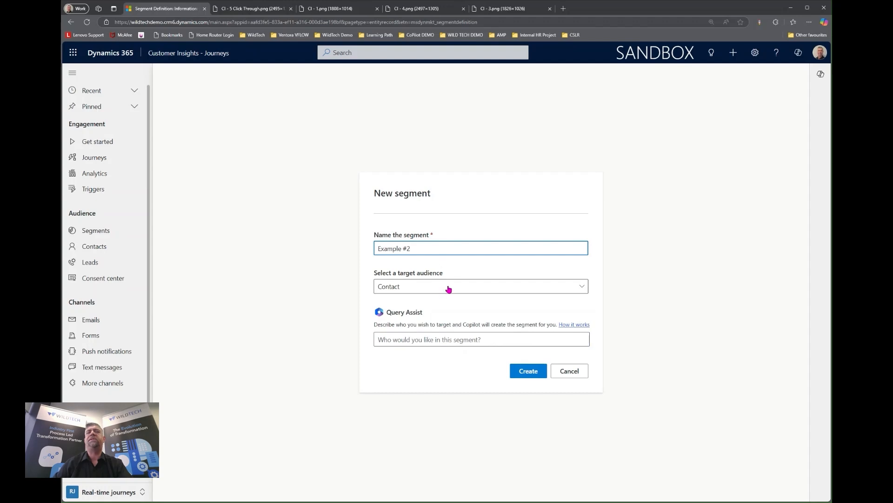
pyautogui.click(473, 287)
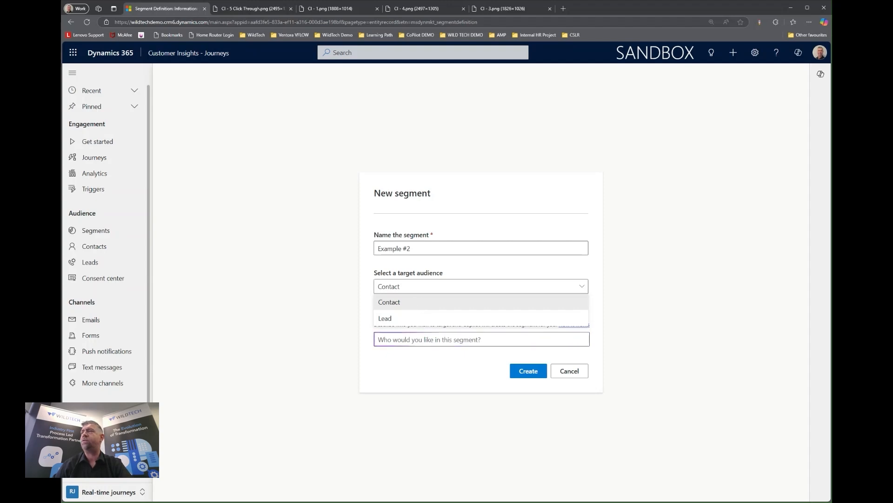
pyautogui.click(409, 303)
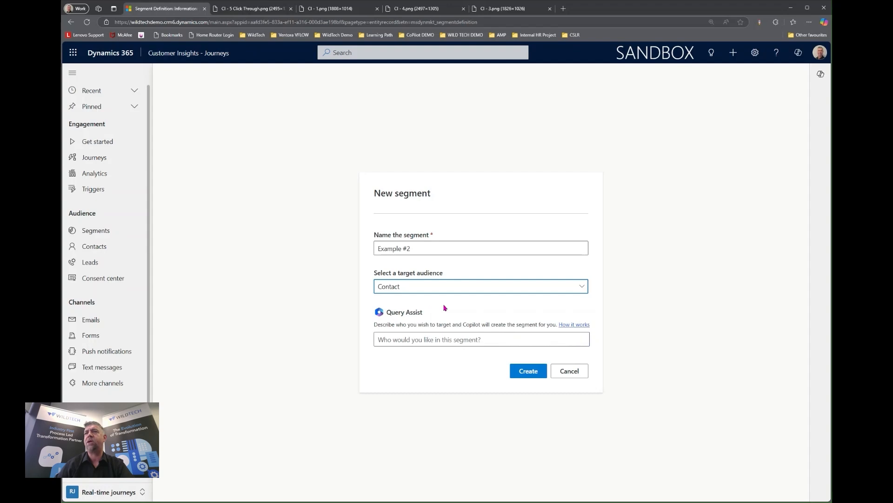
# Describe the segment in Query Assist as "Contacts who opened an email" and create it.
pyautogui.click(403, 338)
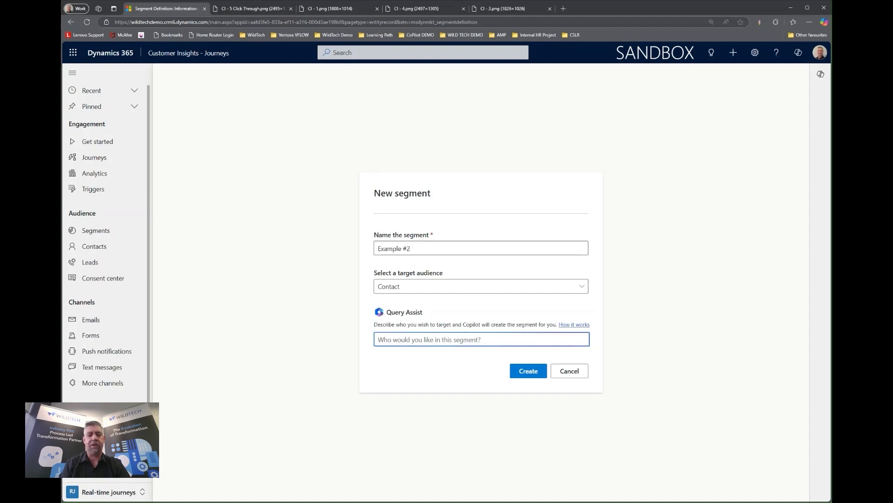
pyautogui.write('C')
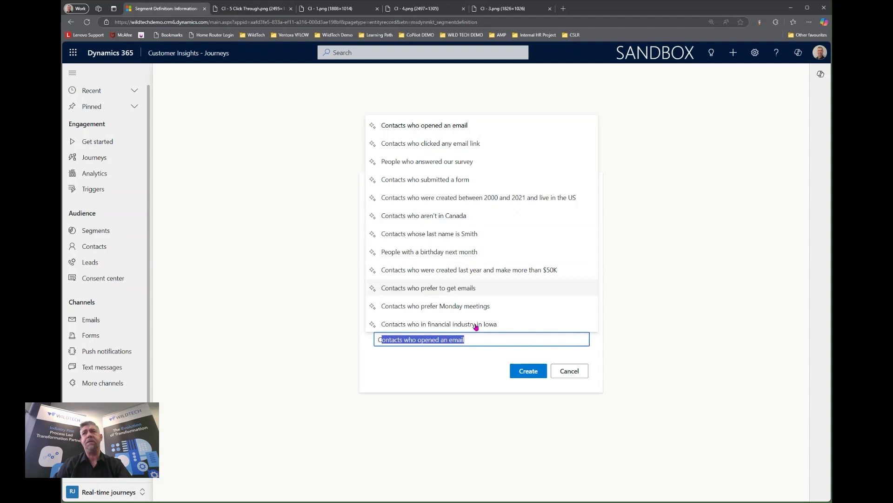
pyautogui.write('ontacts')
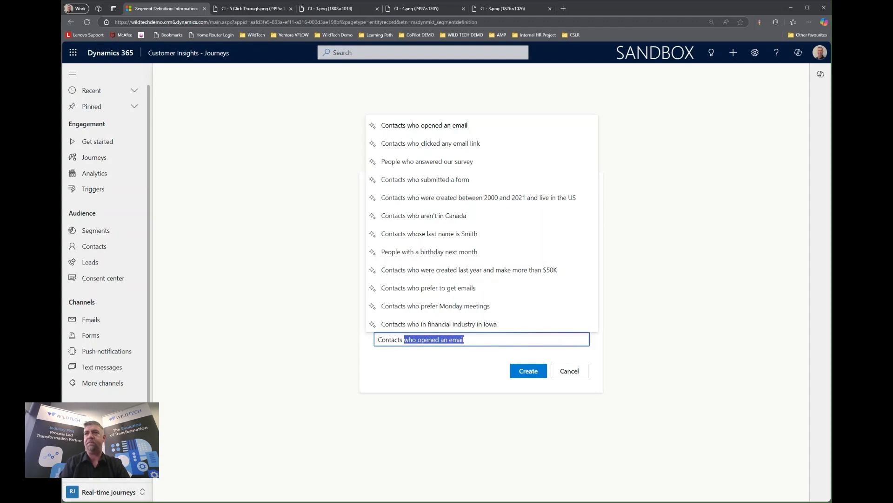
pyautogui.click(479, 336)
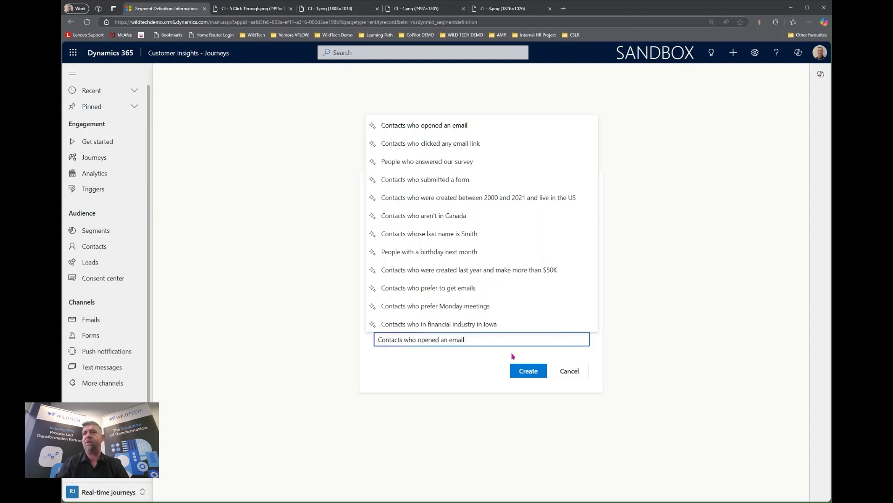
pyautogui.click(521, 371)
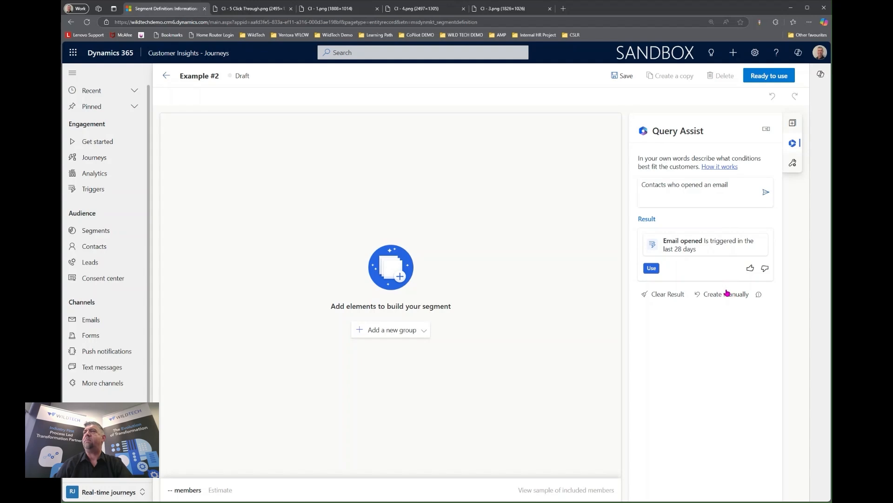
# Apply the suggested Email opened condition to the segment and set its email to "Lead Generation - AI".
pyautogui.click(652, 268)
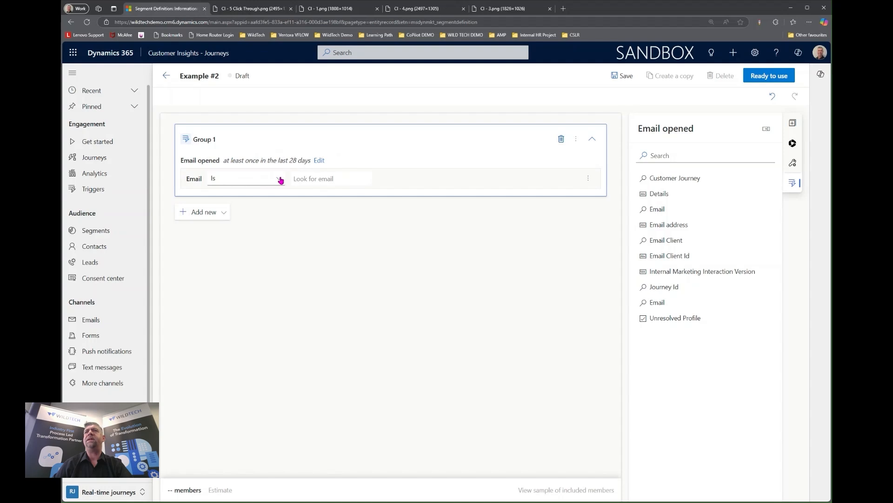
pyautogui.click(347, 177)
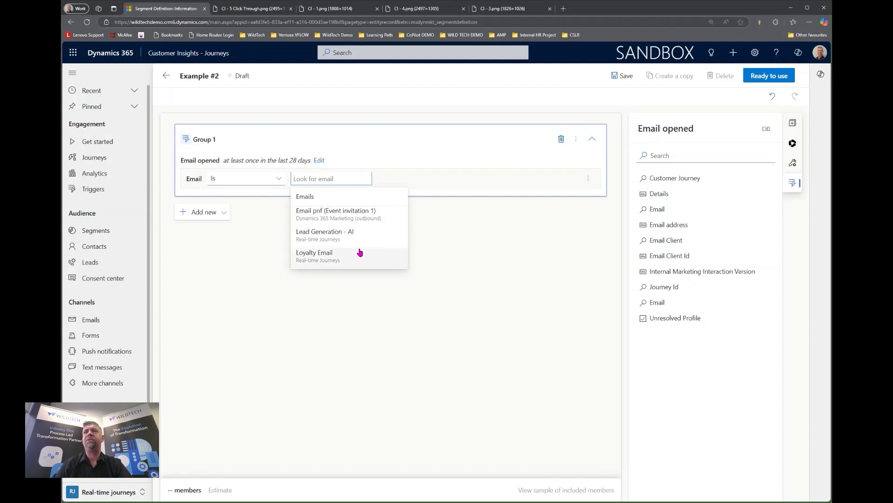
pyautogui.click(340, 238)
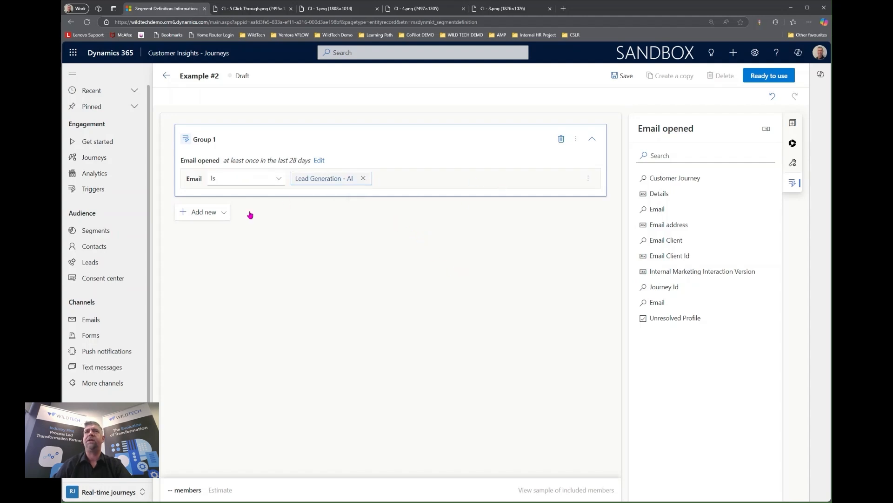
pyautogui.click(224, 213)
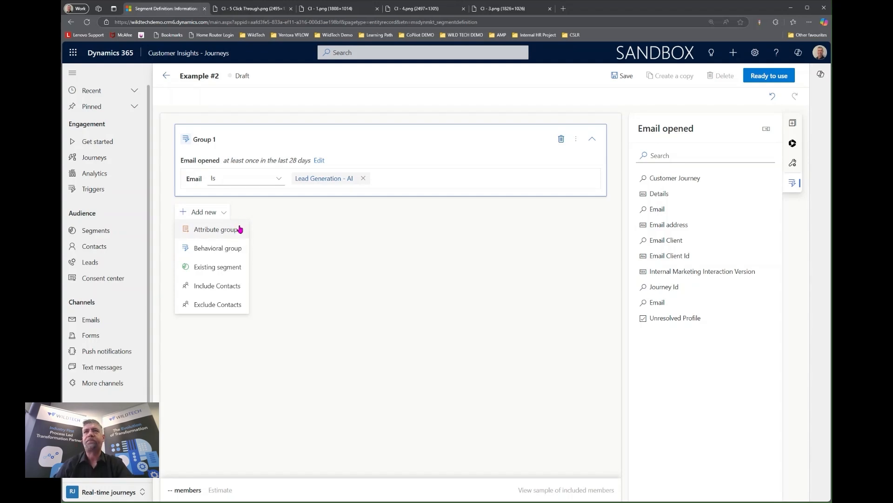
pyautogui.click(326, 239)
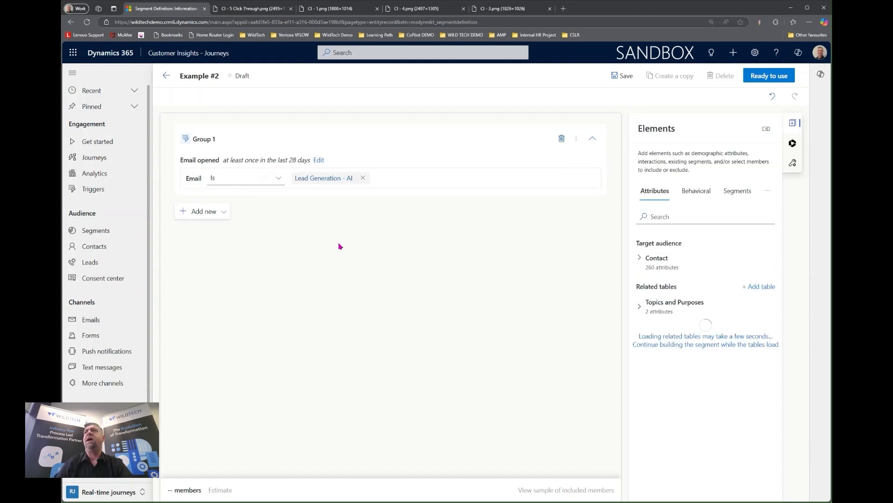
pyautogui.click(227, 210)
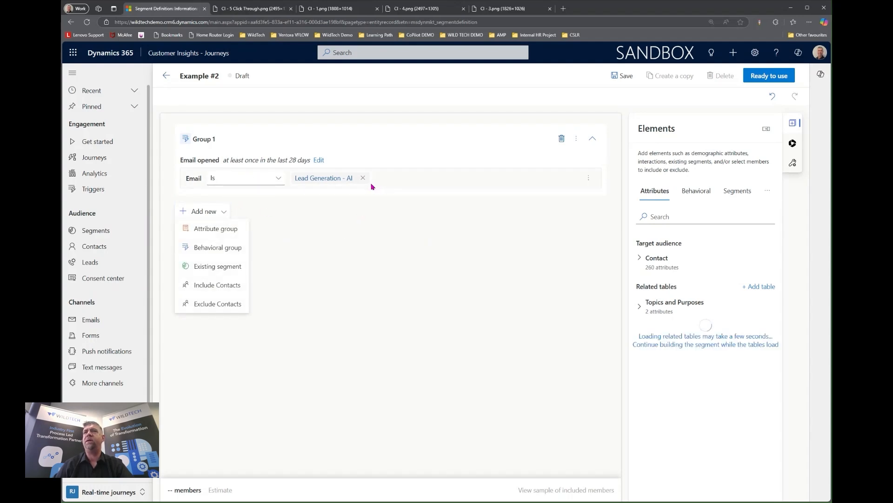
pyautogui.click(377, 232)
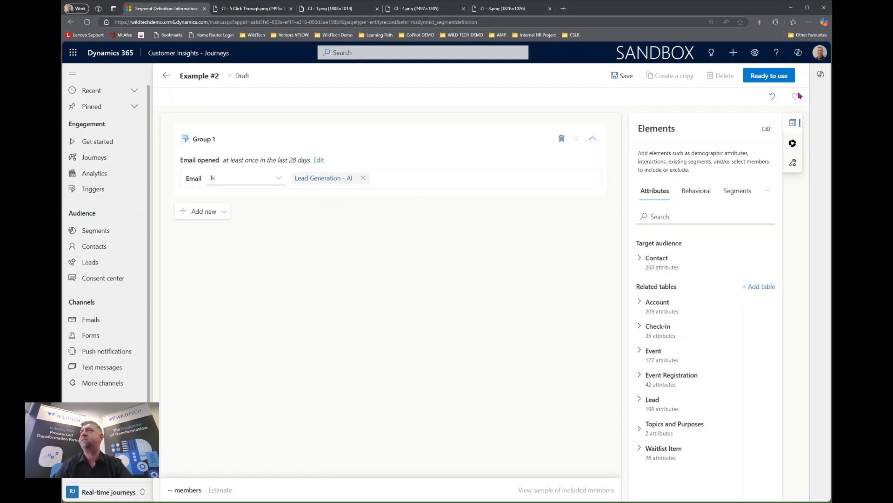
# Save the Example #2 segment and mark it as ready to use.
pyautogui.click(628, 76)
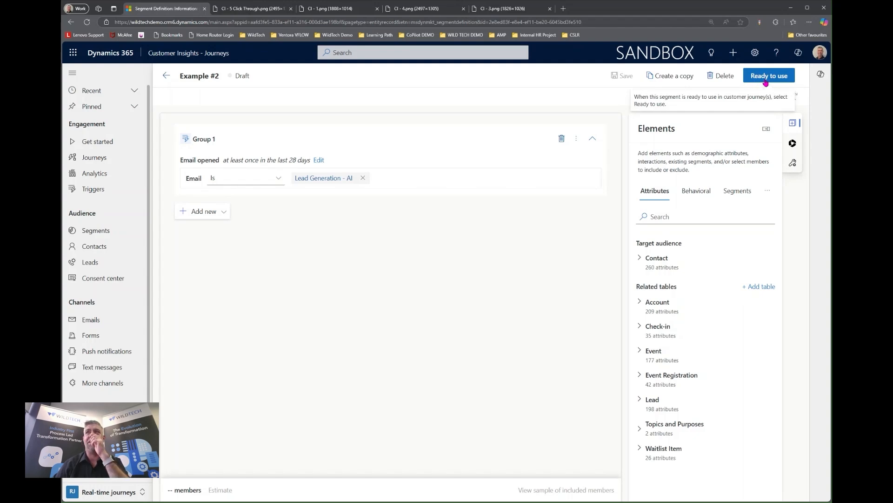
pyautogui.click(785, 77)
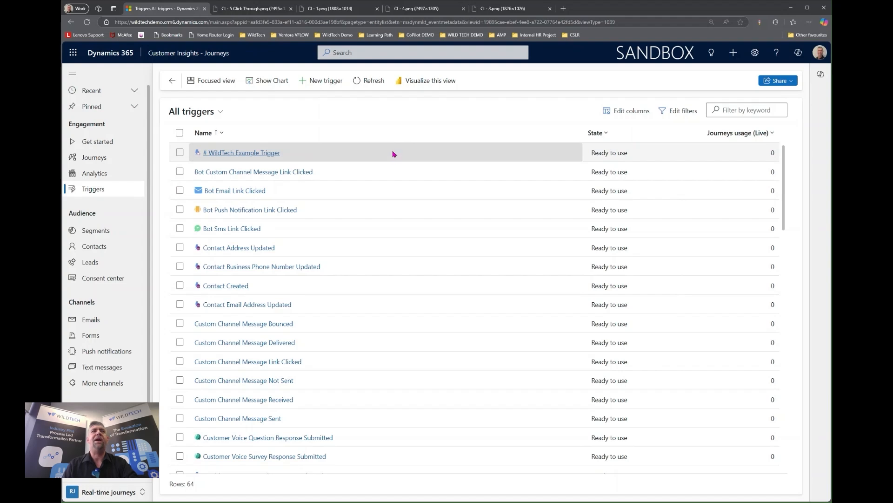
# Create a trigger named "WildTech TRigger 3" that activates when a customer interacts with a website/app.
pyautogui.click(316, 84)
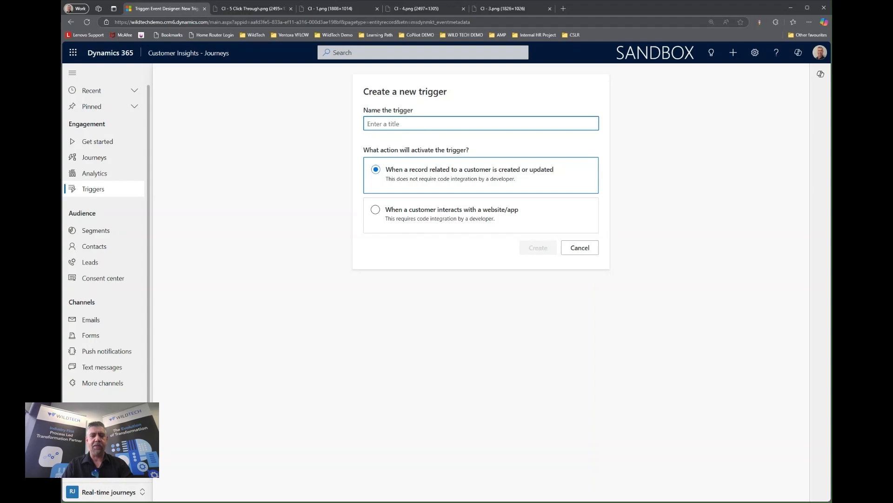
pyautogui.write('WildTe')
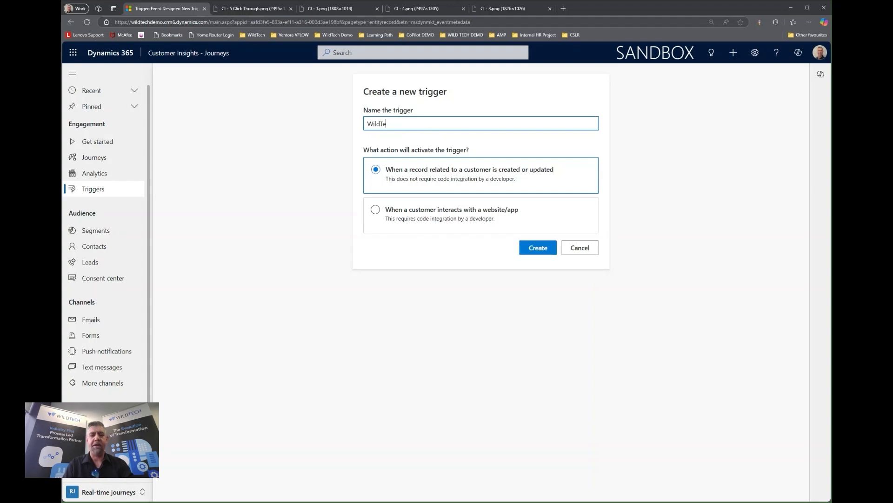
pyautogui.write('ch TRig')
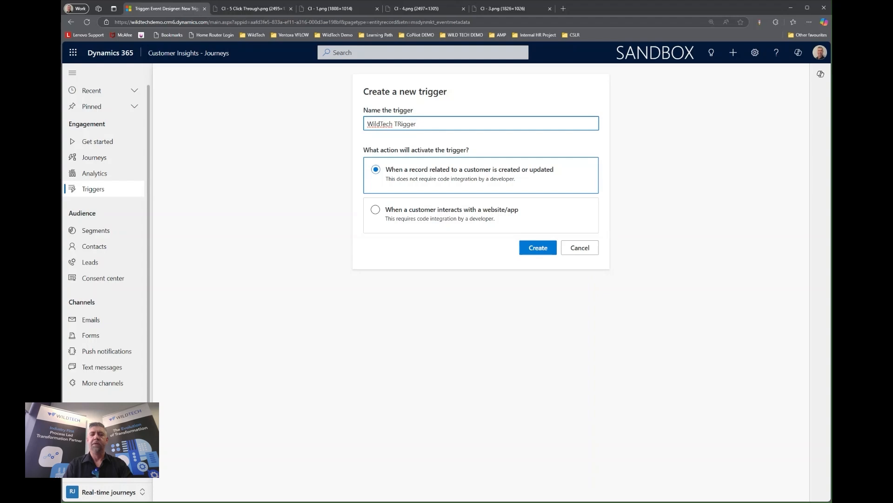
pyautogui.write('ger 3')
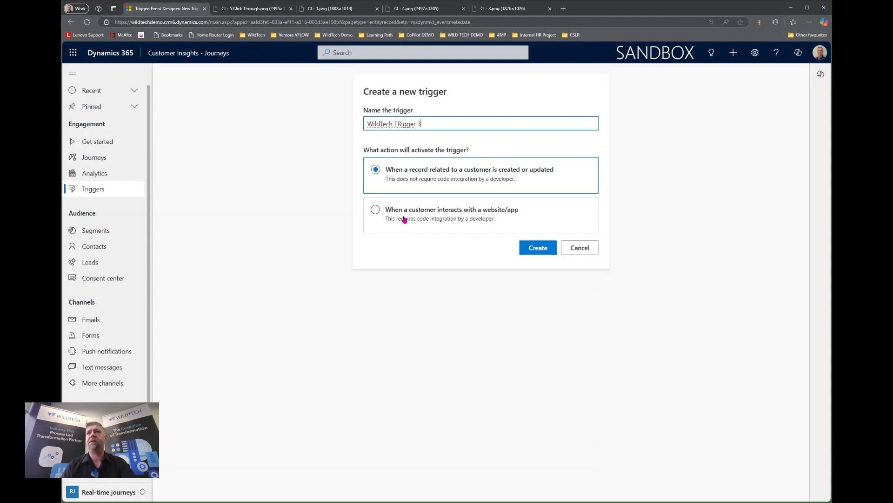
pyautogui.click(376, 210)
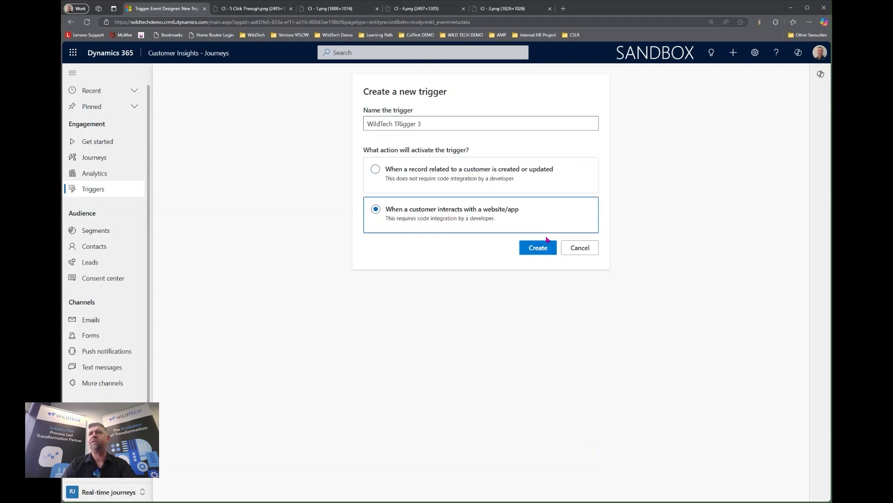
pyautogui.click(541, 250)
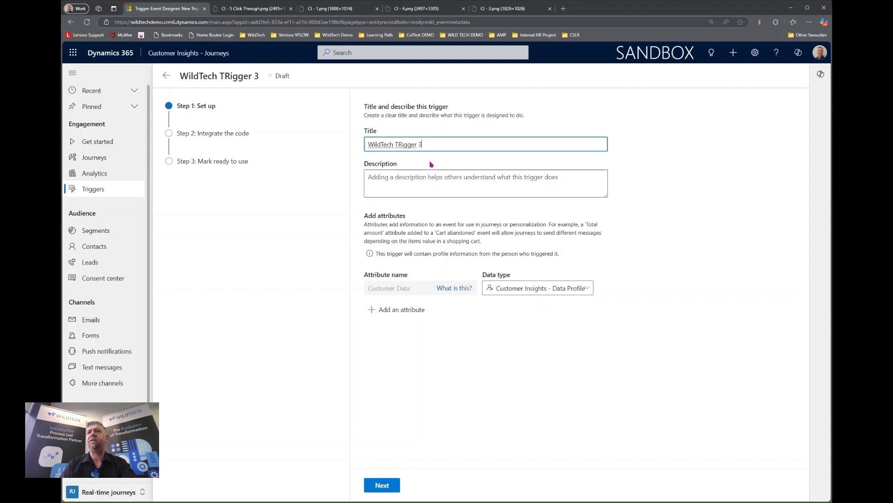
# Add an attribute named "First Name" with the Text data type to the trigger.
pyautogui.click(408, 310)
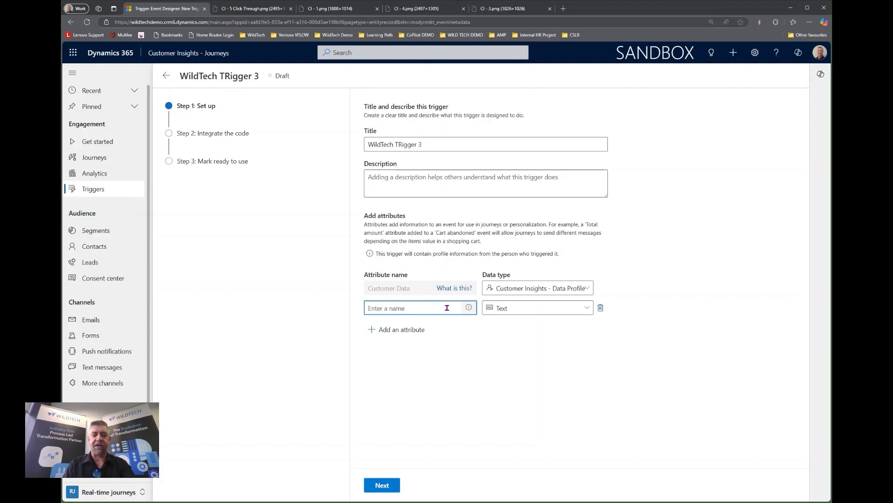
pyautogui.write('c')
pyautogui.press('BackSpace')
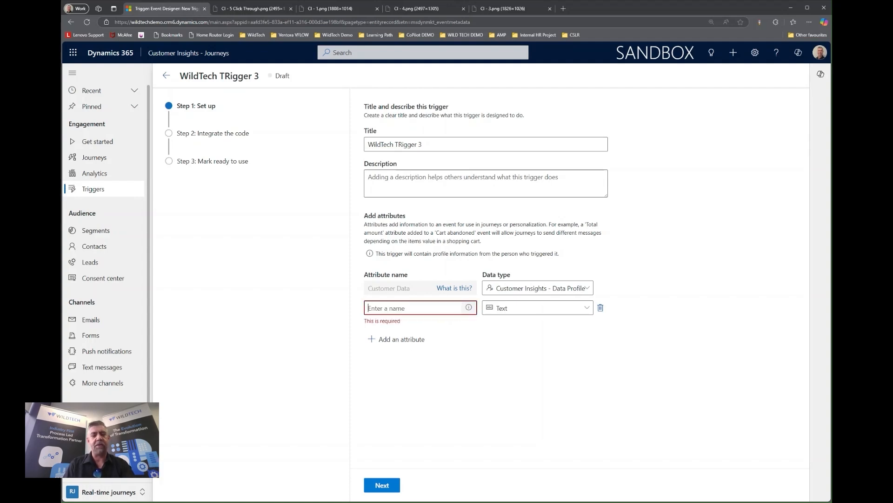
pyautogui.write('F')
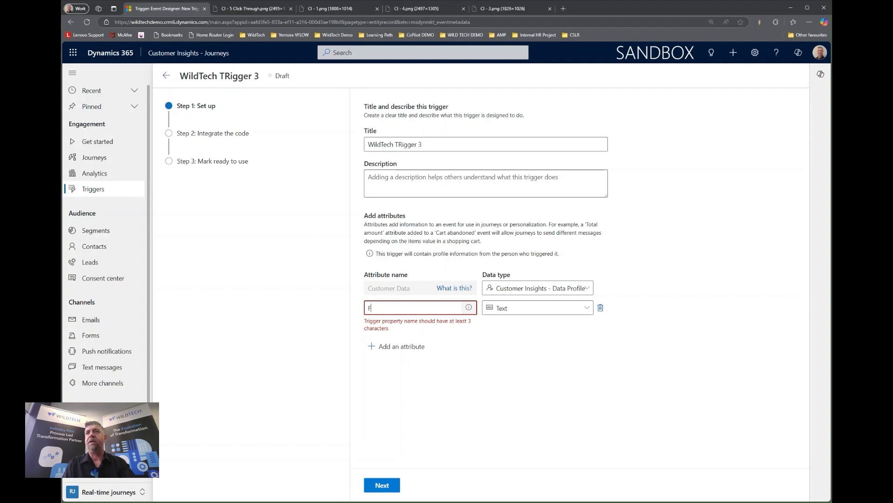
pyautogui.write('rrst Name')
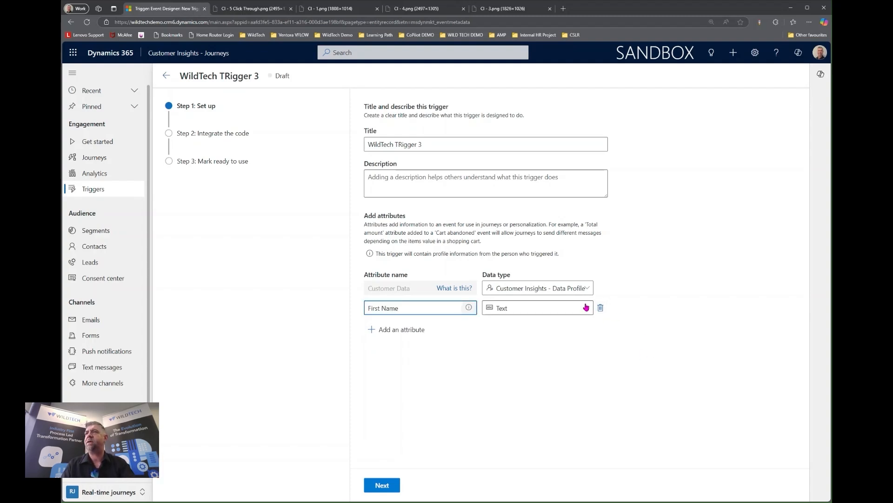
pyautogui.click(587, 311)
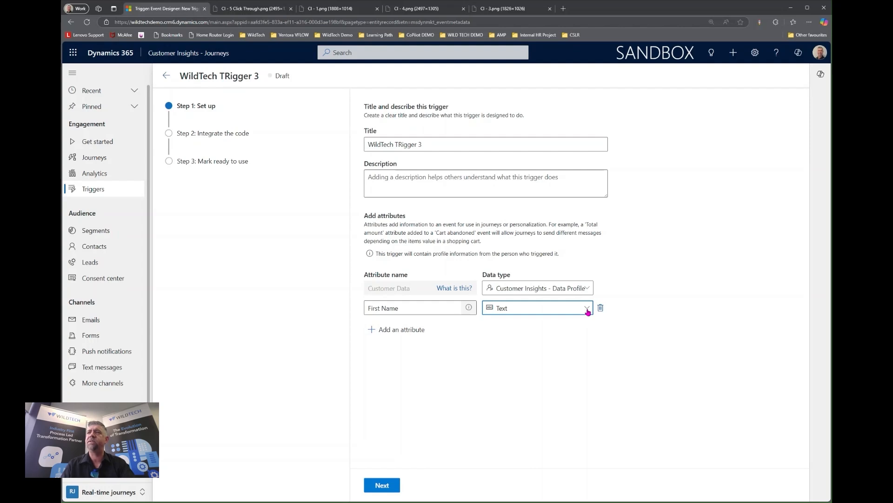
pyautogui.click(588, 310)
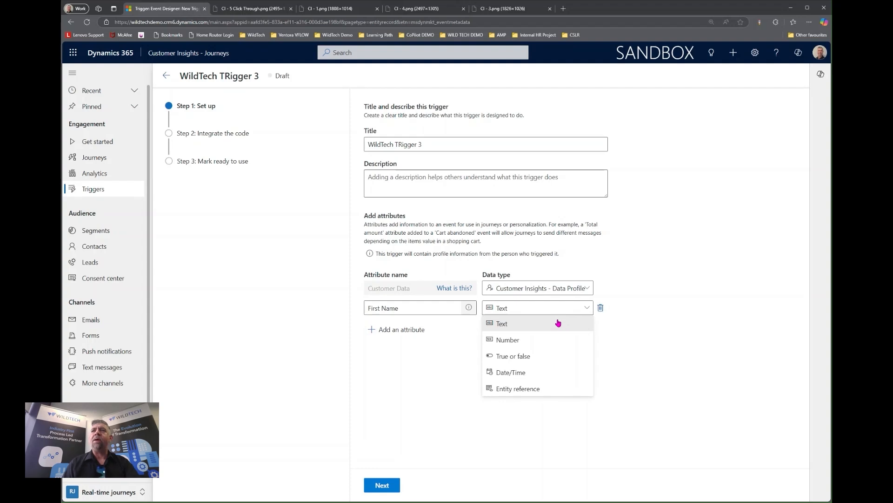
pyautogui.click(462, 369)
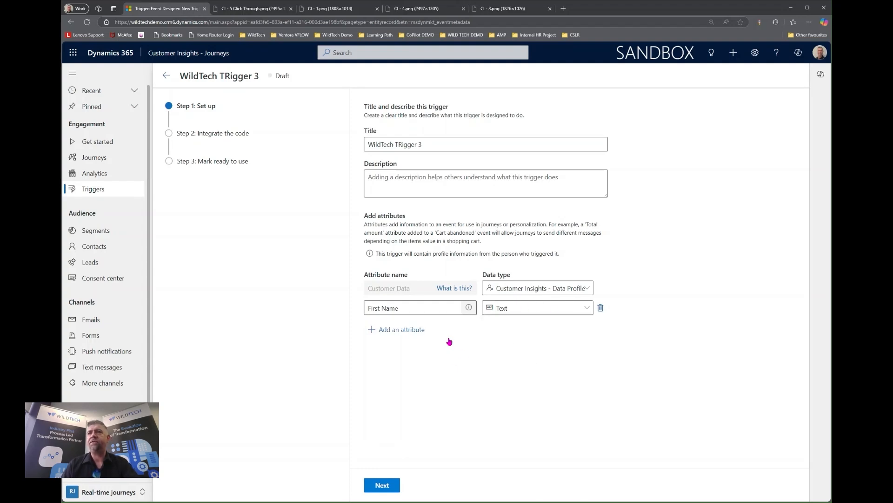
# Continue to the trigger's code integration stage and copy the code snippet link for developers.
pyautogui.click(389, 485)
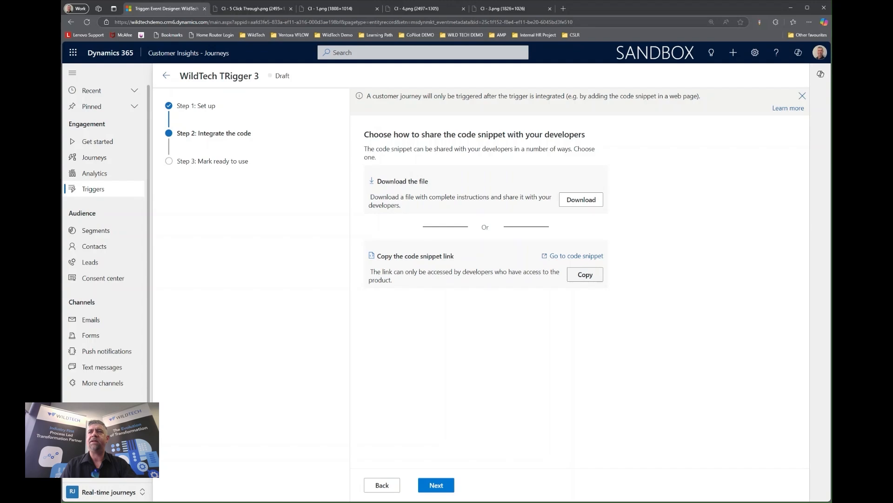
pyautogui.click(594, 274)
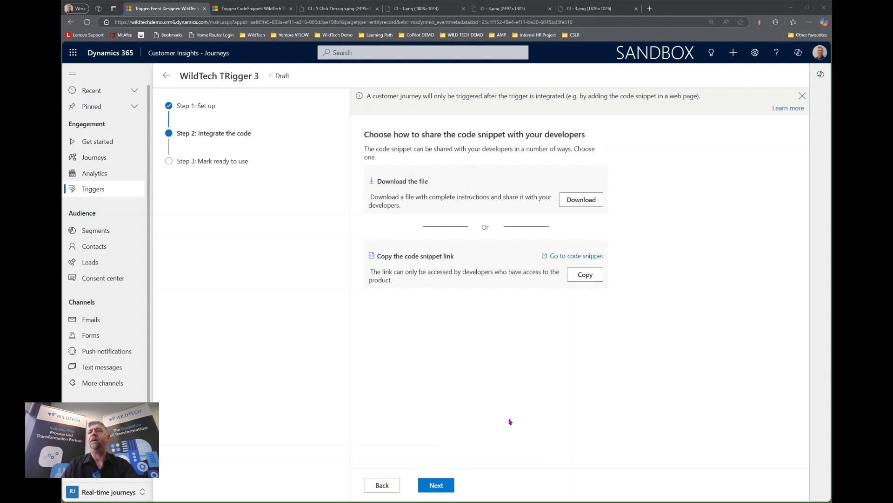
# Proceed to the trigger's final stage and mark WildTech TRigger 3 as ready to use.
pyautogui.click(453, 484)
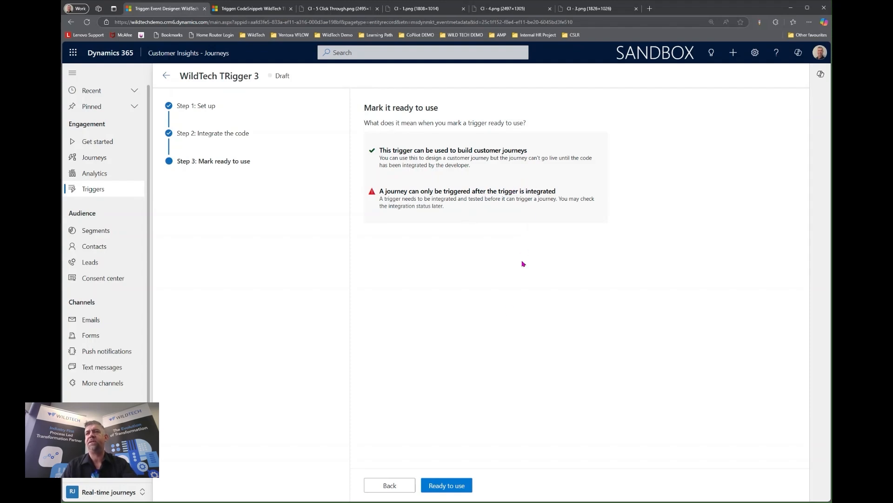
pyautogui.click(455, 484)
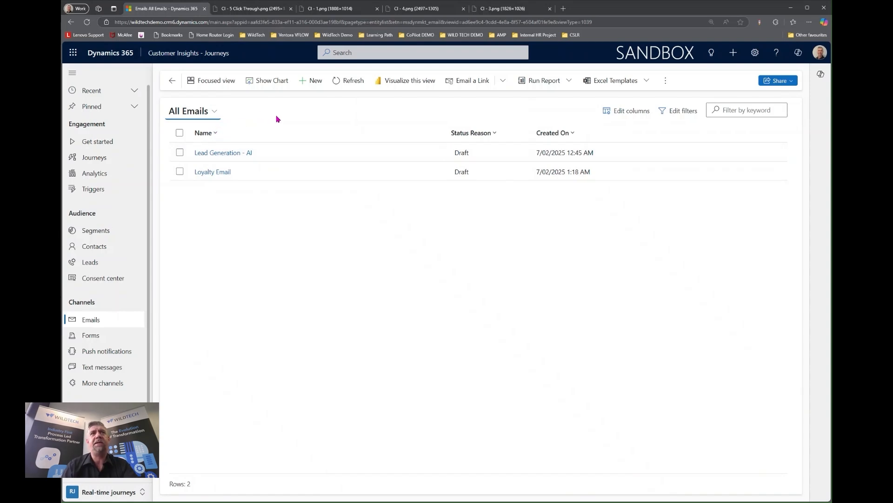
# Open the Lead Generation - AI email and review its design from the header down to the footer.
pyautogui.click(231, 154)
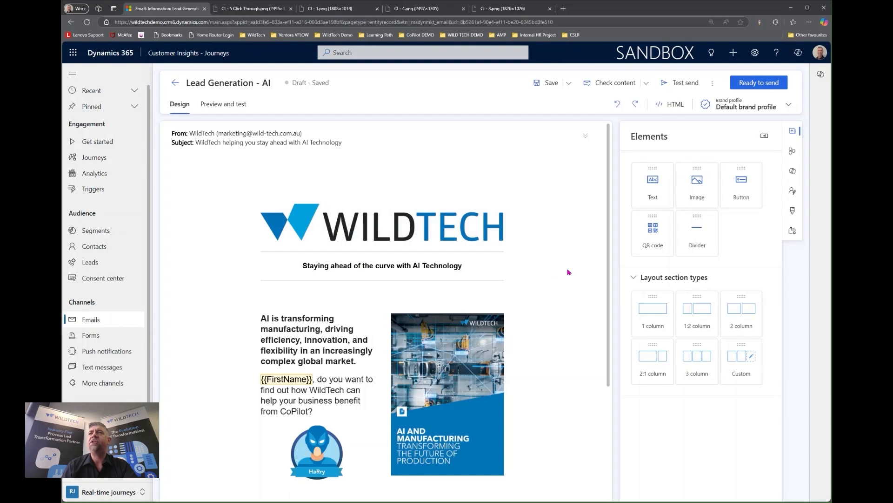
pyautogui.scroll(-1, 567, 272)
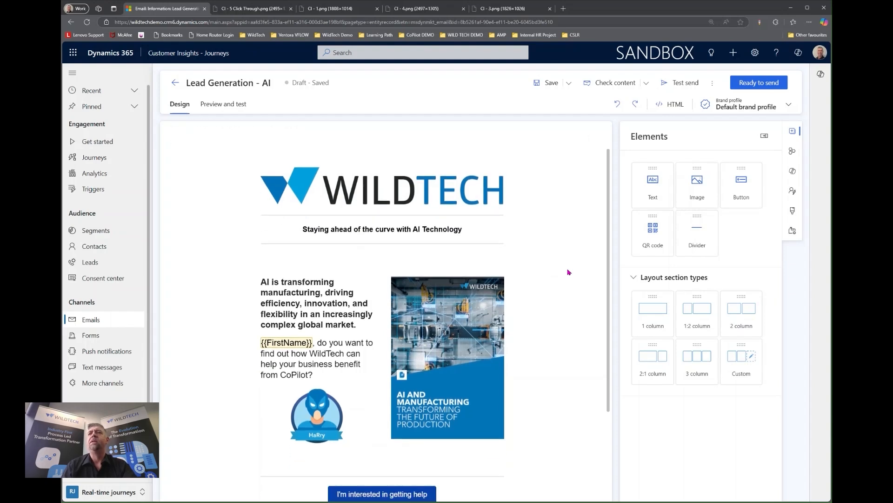
pyautogui.scroll(-1, 568, 273)
pyautogui.scroll(-1, 569, 278)
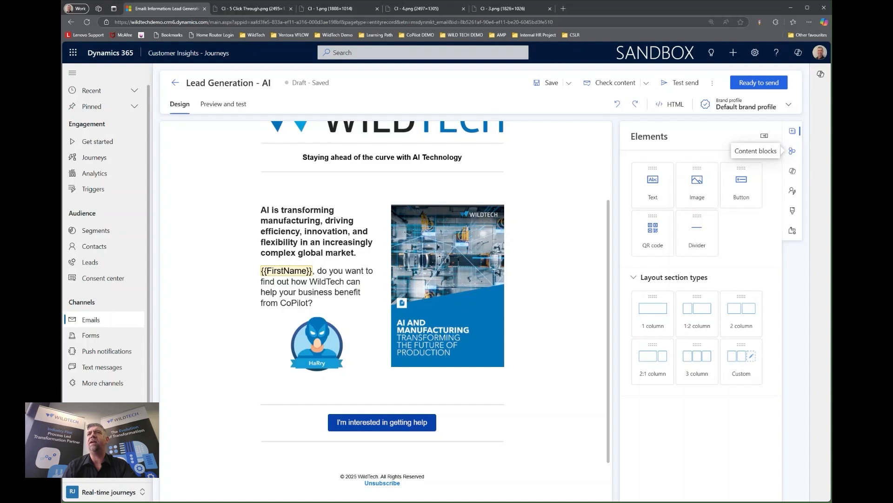
# Examine the email designer's content blocks and Content Ideas, including the available tone of voice options.
pyautogui.click(793, 152)
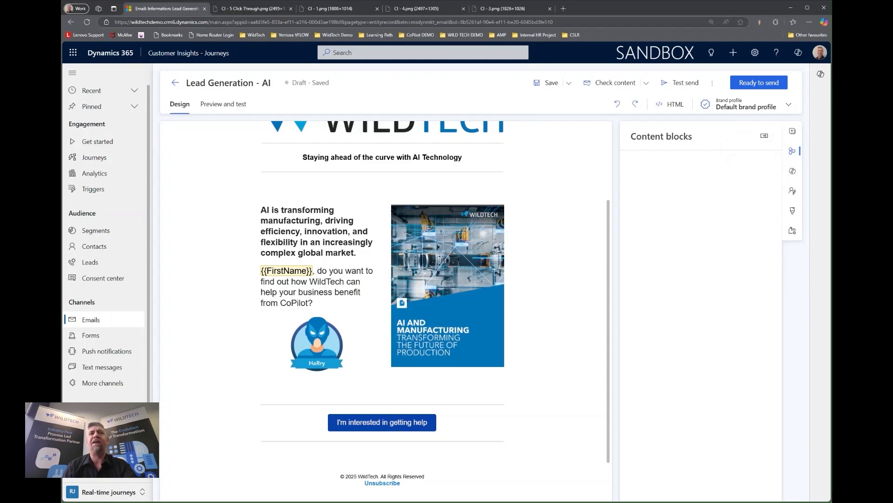
pyautogui.click(792, 151)
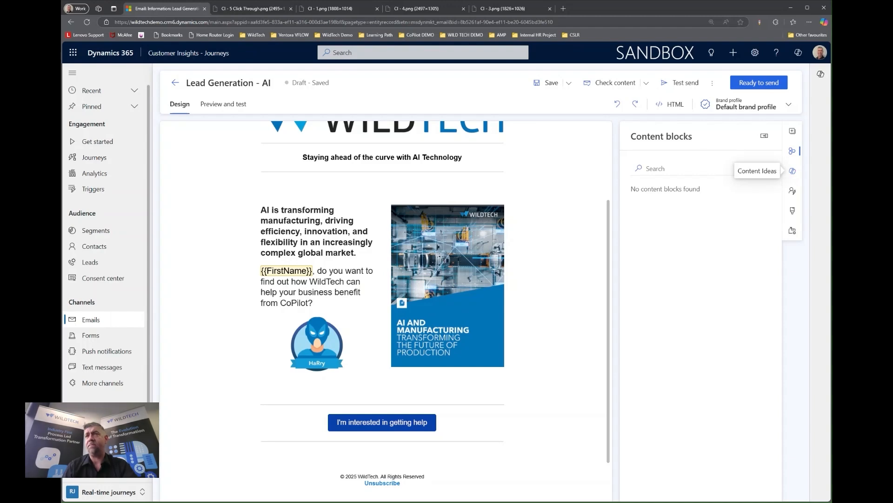
pyautogui.click(793, 172)
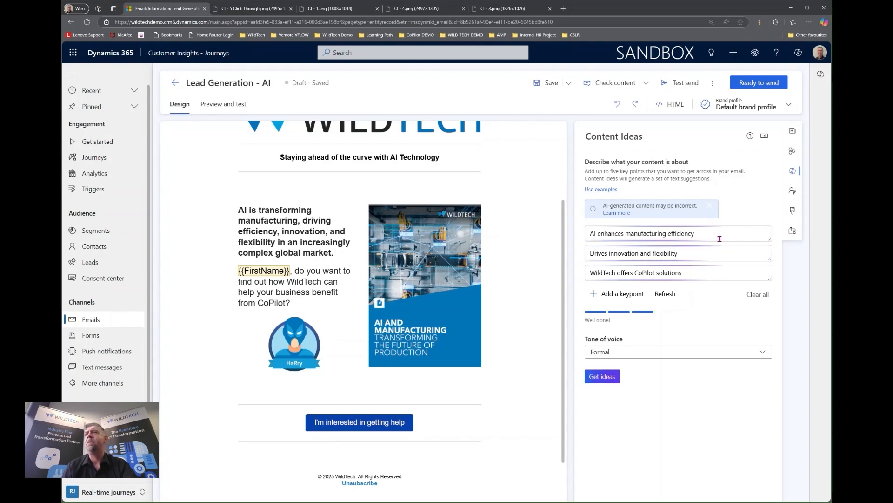
pyautogui.click(766, 354)
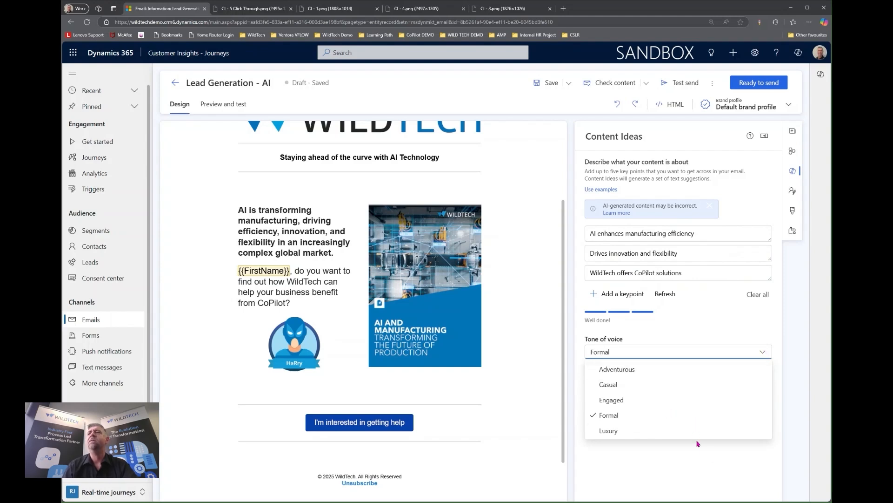
pyautogui.click(715, 463)
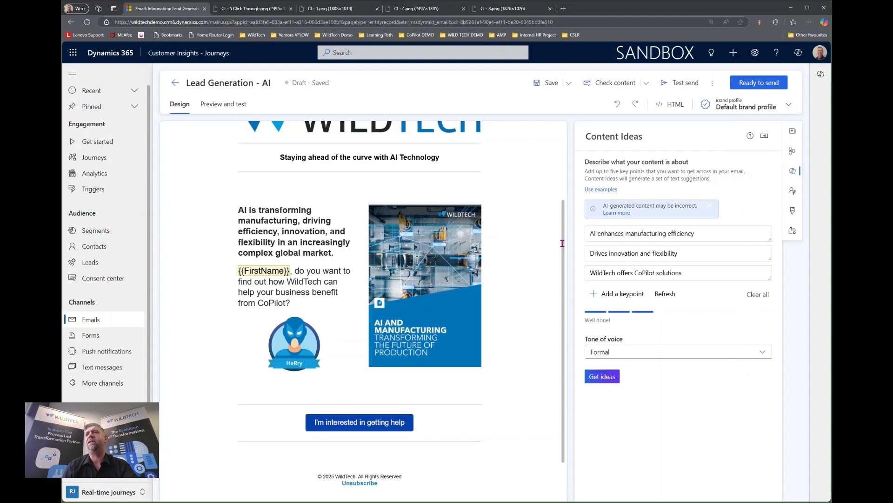
# Review the email body, the available content checkers and the email's HTML source code.
pyautogui.scroll(3, 514, 235)
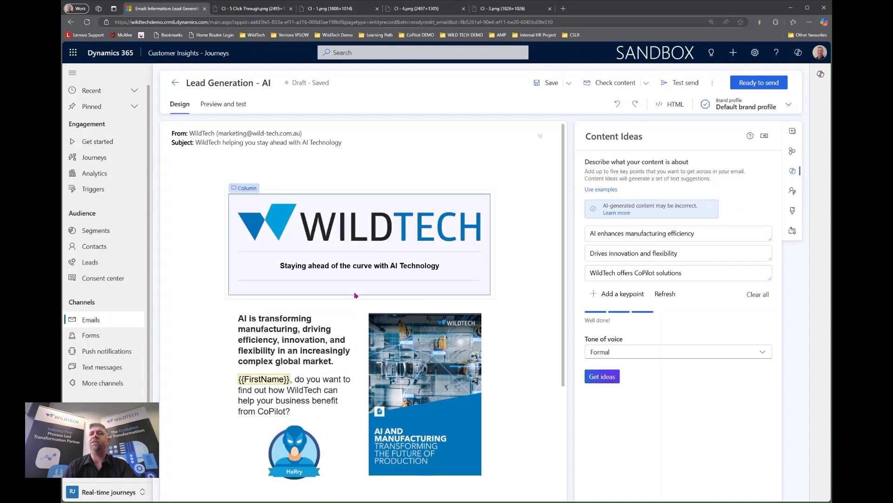
pyautogui.scroll(-1, 325, 375)
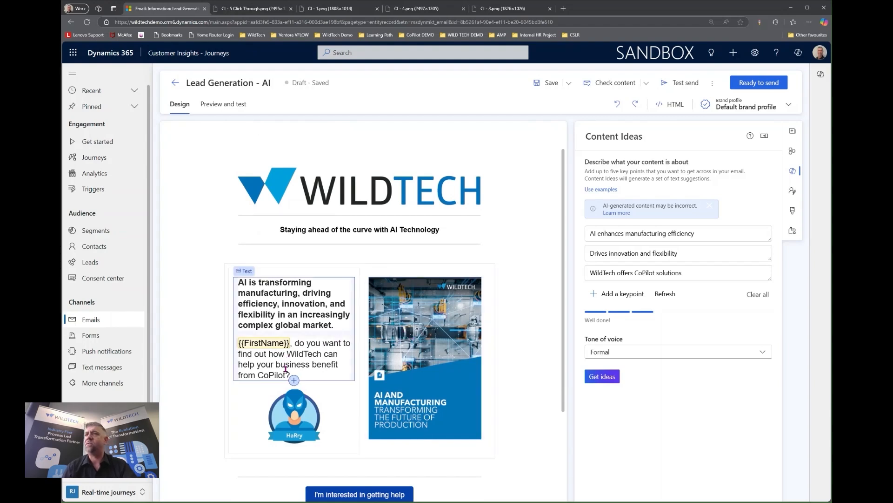
pyautogui.scroll(-1, 459, 349)
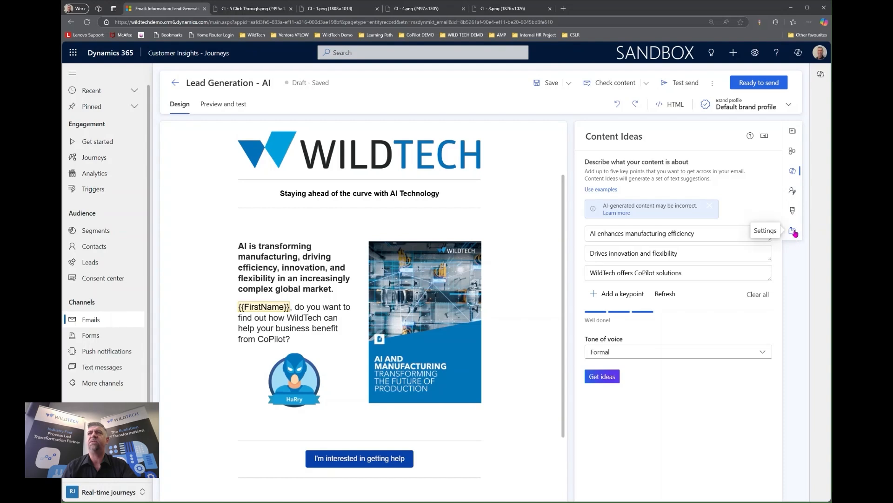
pyautogui.scroll(2, 564, 193)
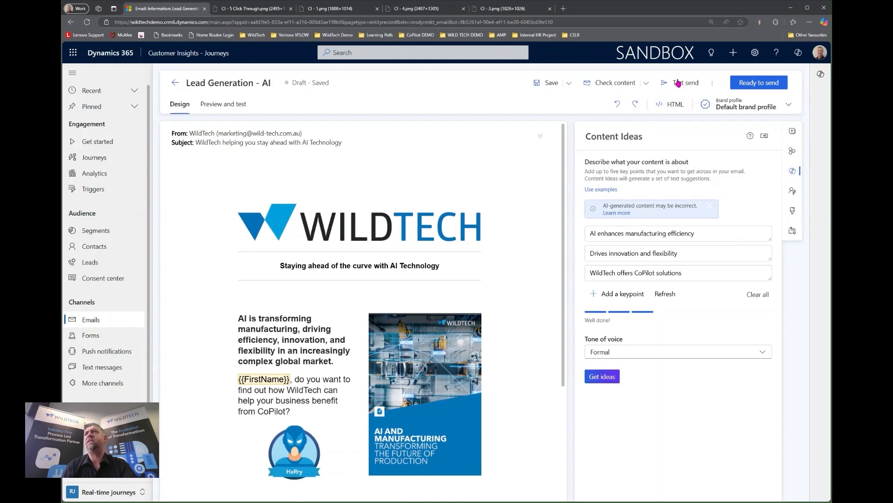
pyautogui.click(648, 83)
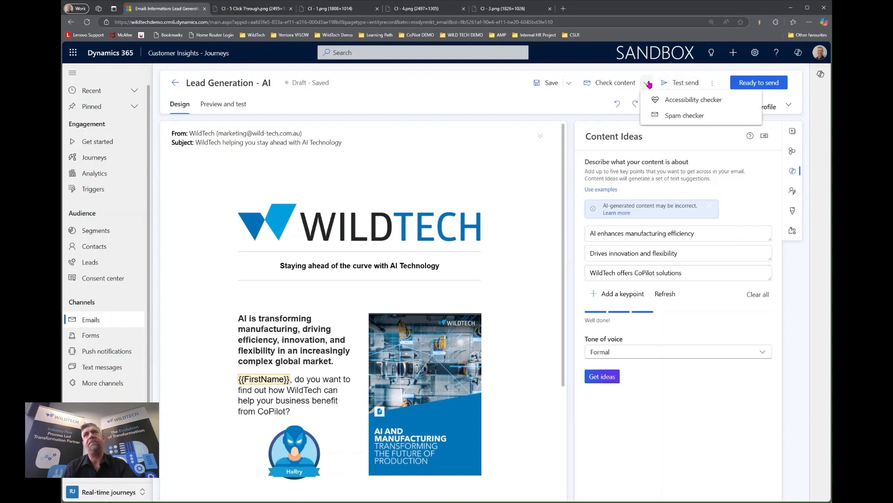
pyautogui.click(478, 102)
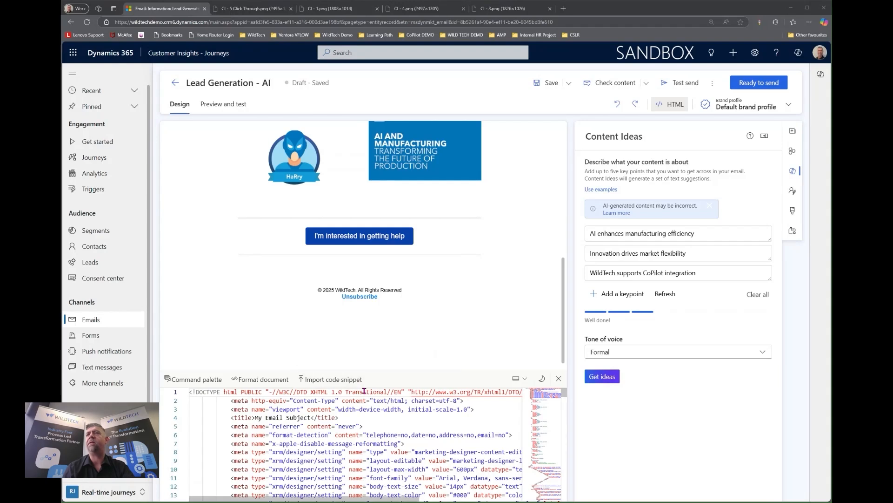
pyautogui.click(670, 108)
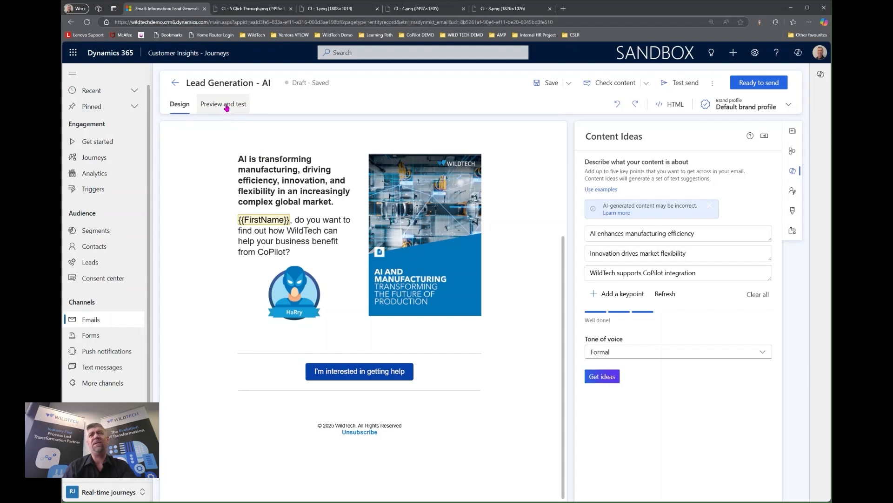
# Preview the email in the desktop, tablet portrait and mobile portrait layouts, reading through the mobile version.
pyautogui.scroll(3, 394, 211)
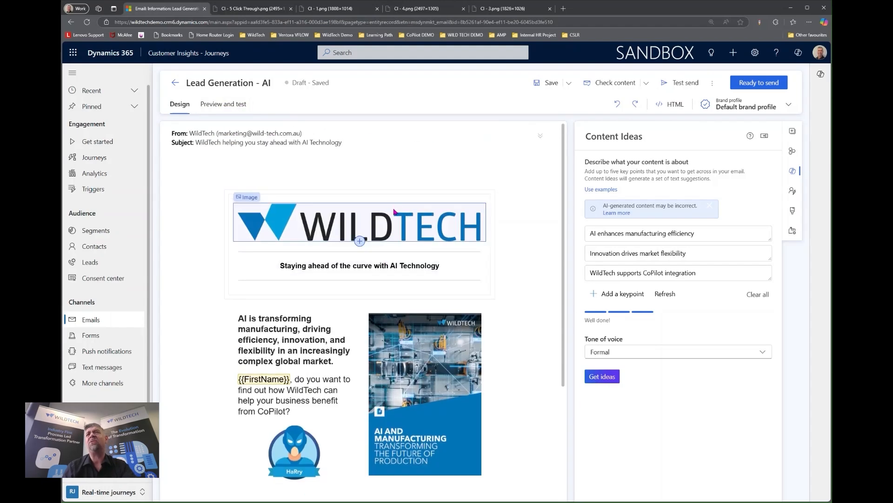
pyautogui.click(229, 102)
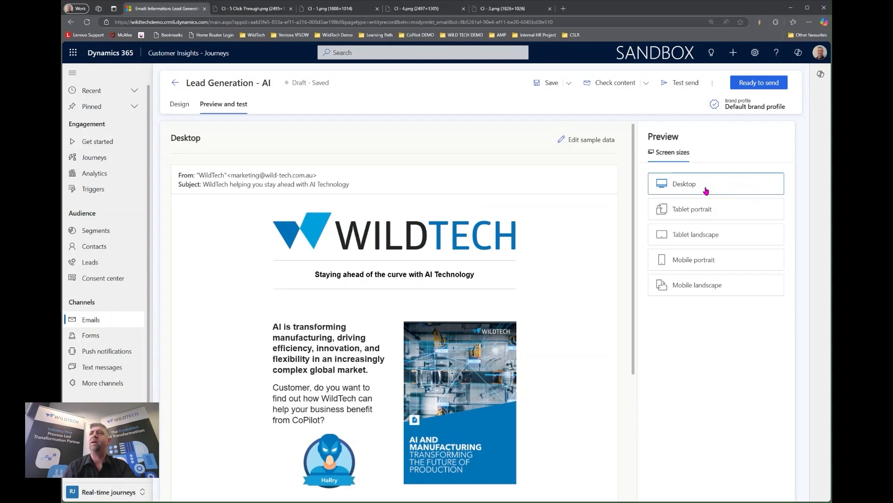
pyautogui.click(703, 210)
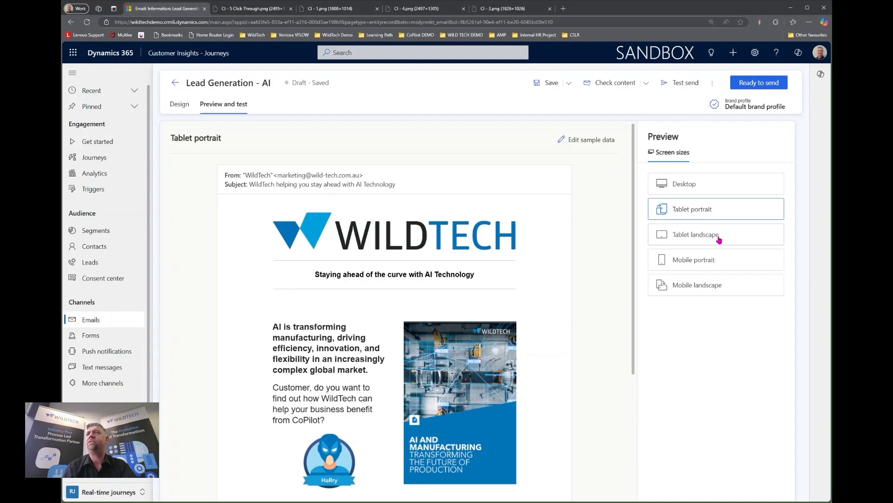
pyautogui.click(701, 262)
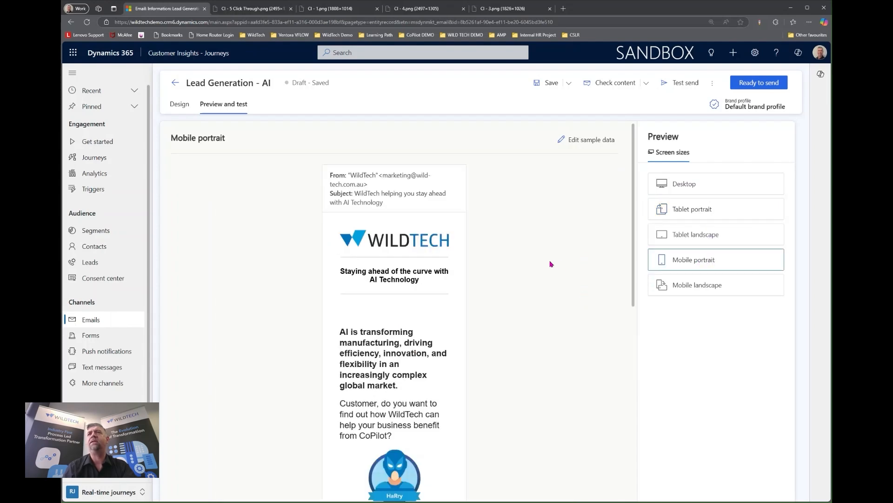
pyautogui.scroll(-3, 546, 271)
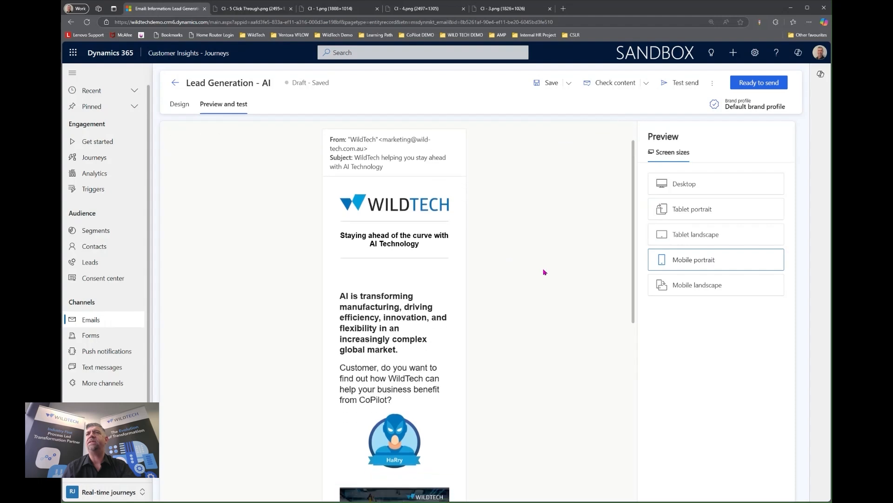
pyautogui.scroll(-3, 546, 272)
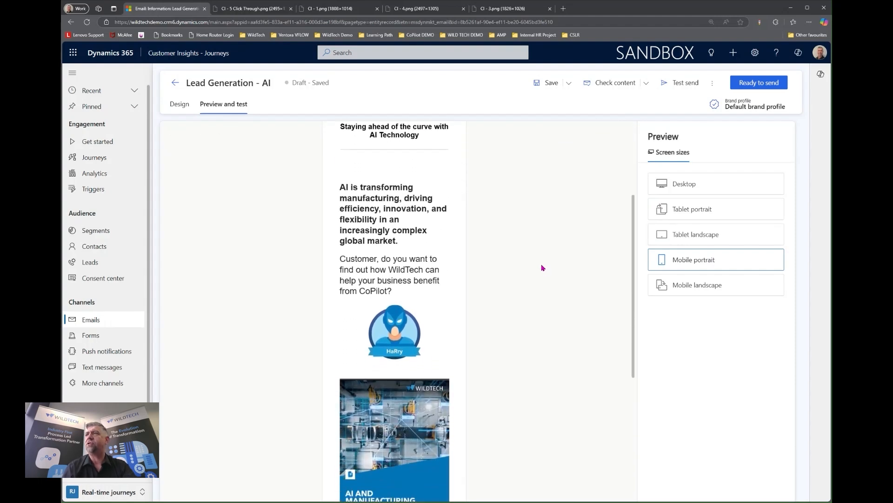
pyautogui.scroll(-2, 527, 273)
pyautogui.scroll(-5, 528, 274)
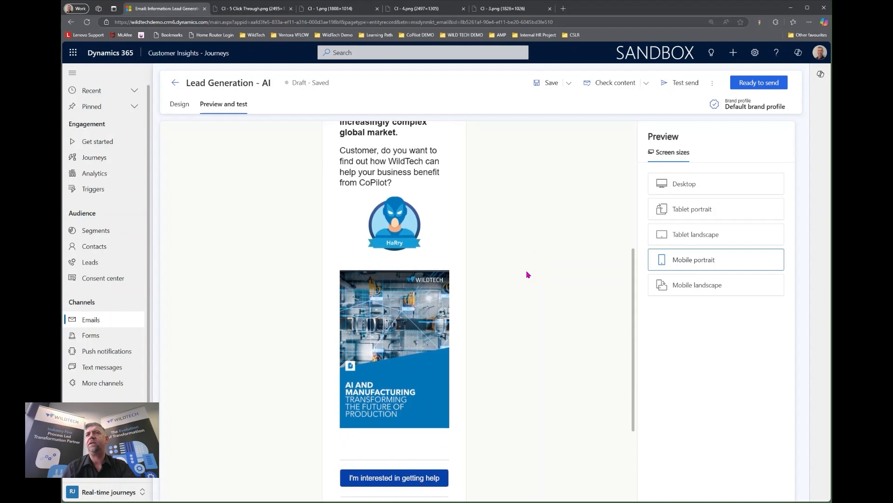
pyautogui.scroll(10, 527, 274)
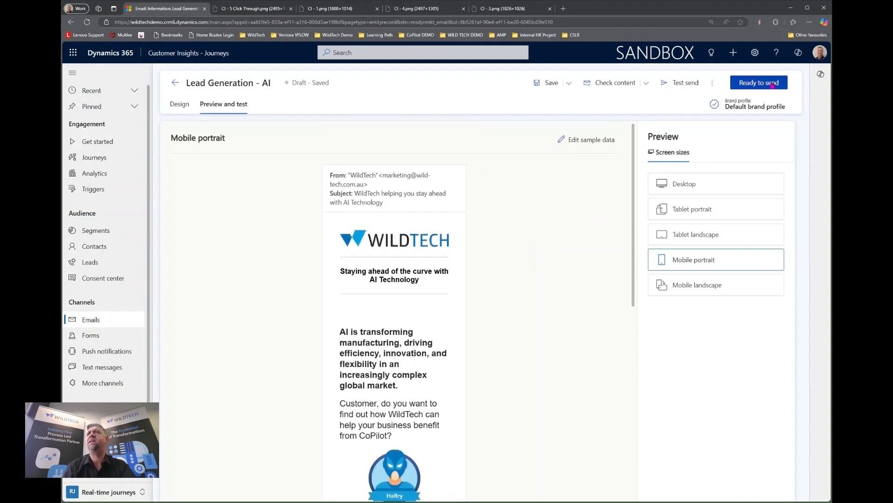
# Save the Lead Generation - AI email and switch to the list of text messages.
pyautogui.click(551, 83)
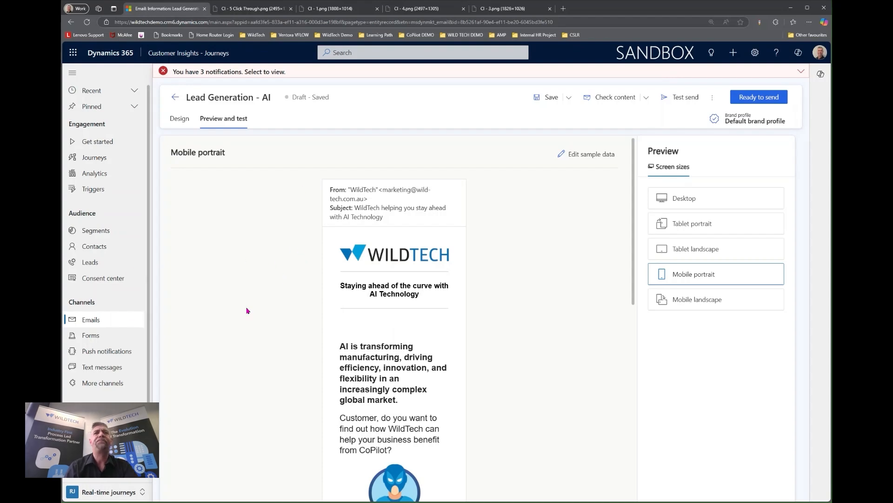
pyautogui.click(108, 368)
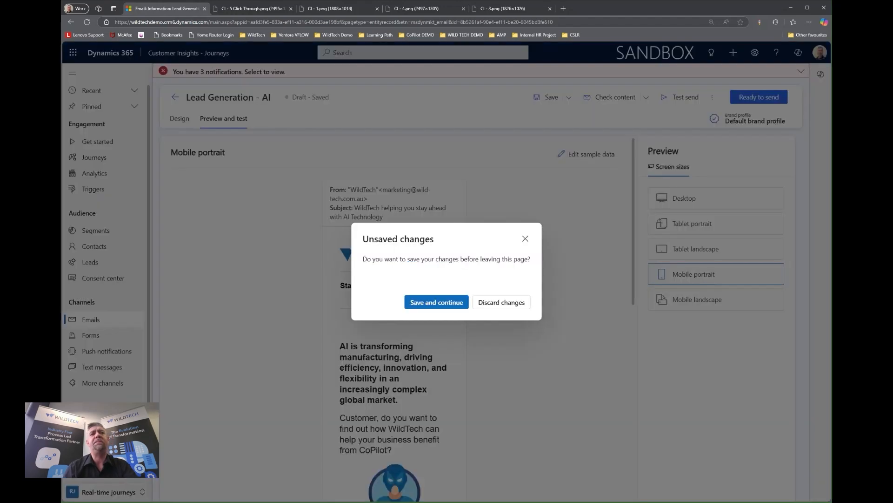
pyautogui.click(446, 305)
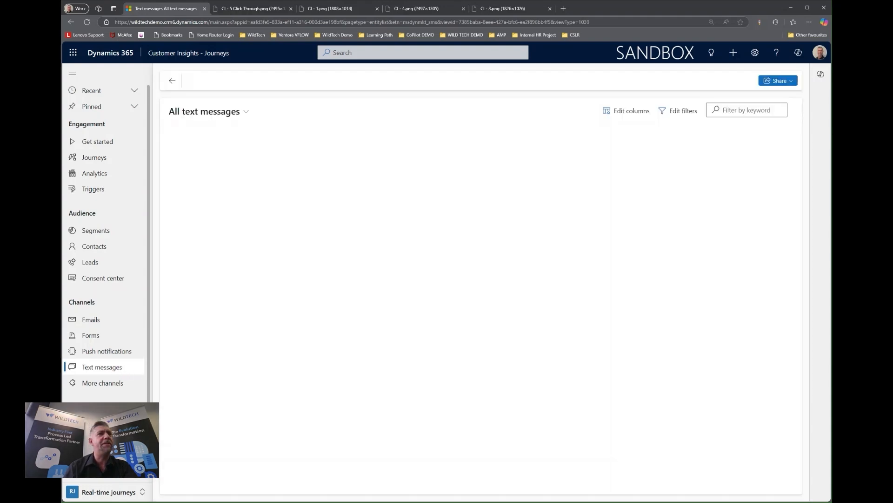
# Create a new text message with its sender set to (Select later).
pyautogui.click(313, 80)
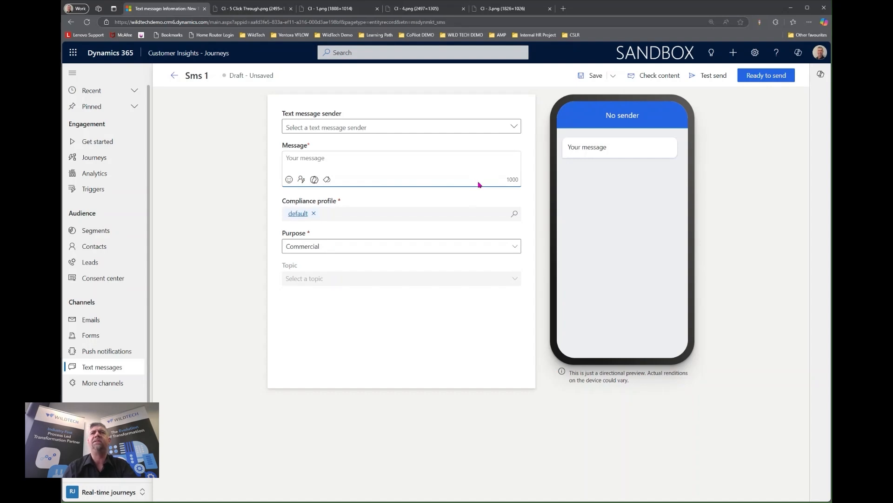
pyautogui.click(513, 126)
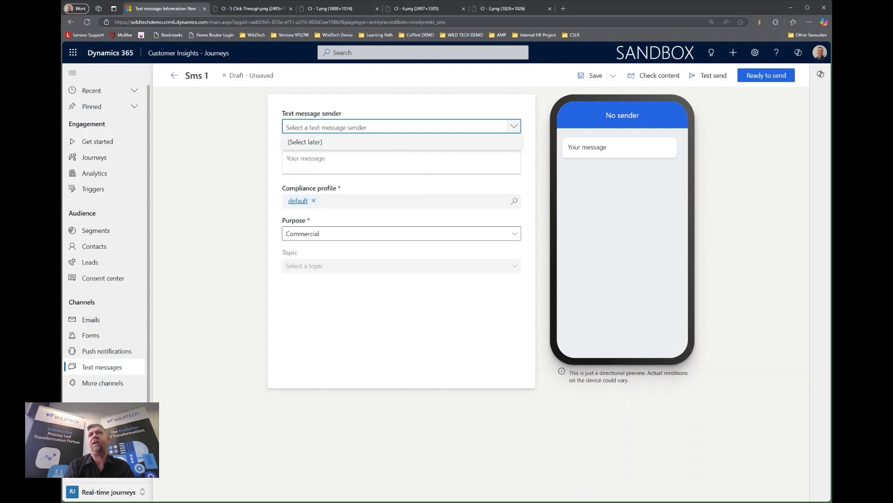
pyautogui.click(323, 145)
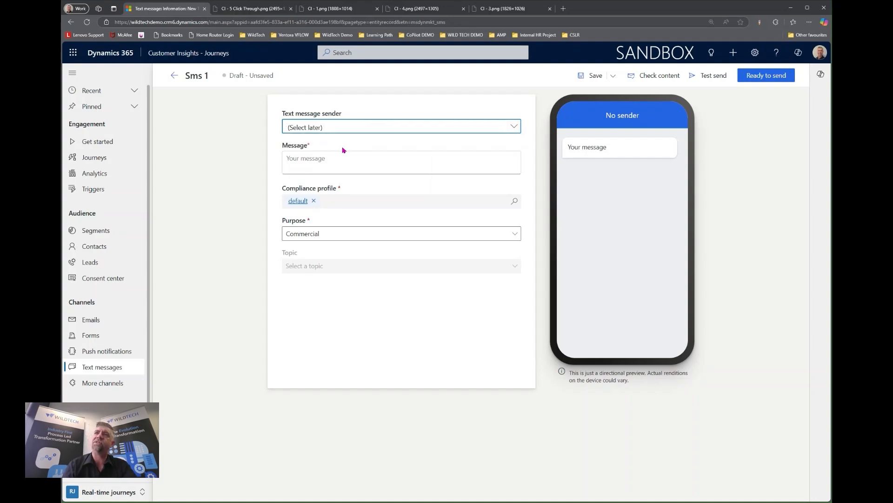
# Enter "HEre is an example SMS message" as the message content of the text message.
pyautogui.click(343, 158)
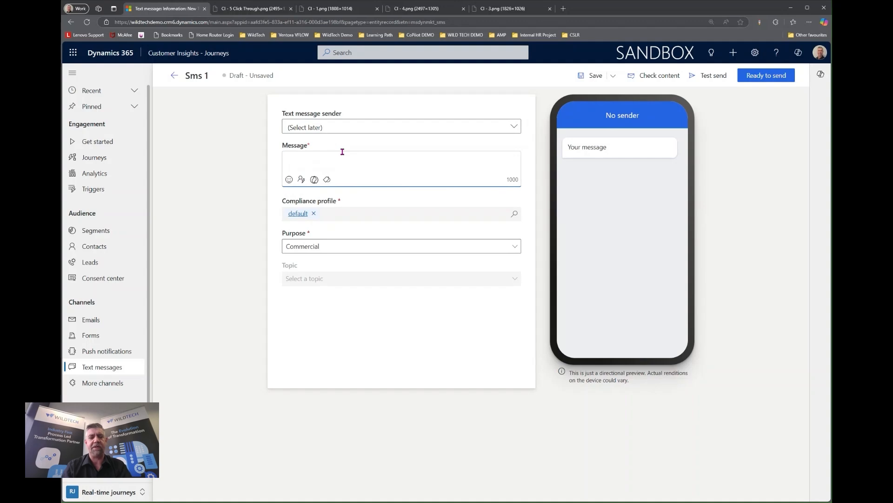
pyautogui.write('HEre is')
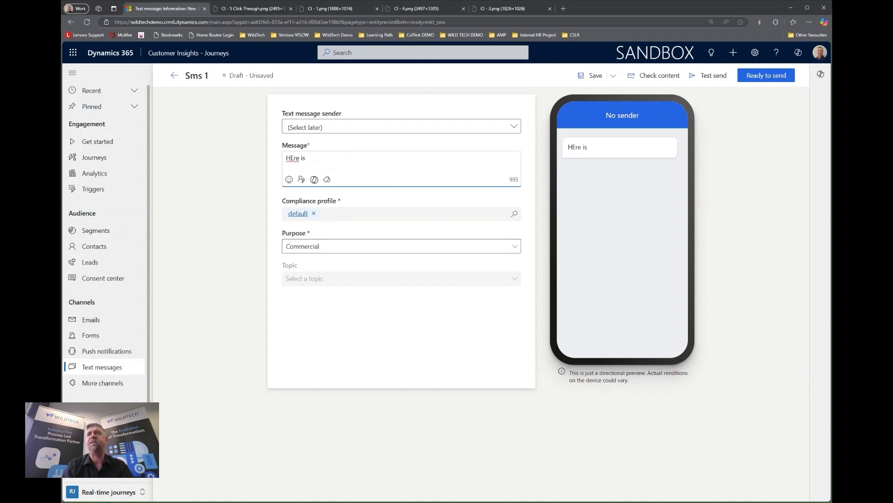
pyautogui.write(' an exampl')
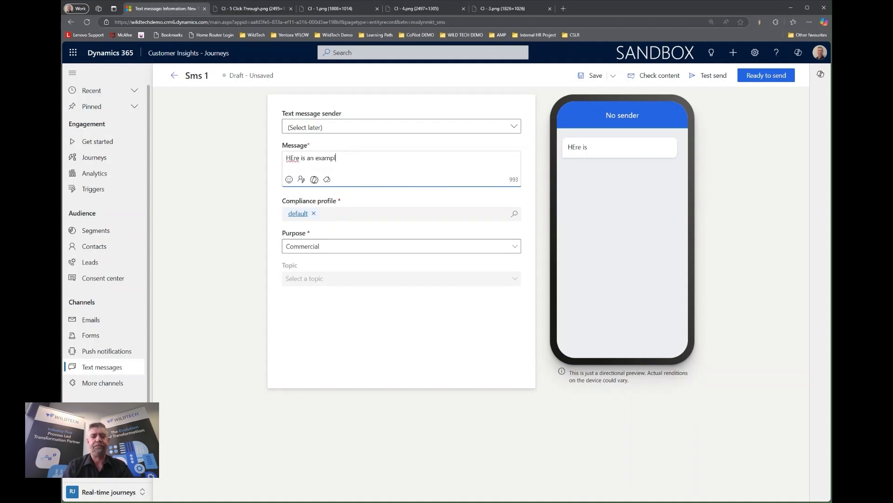
pyautogui.write('e SMS message')
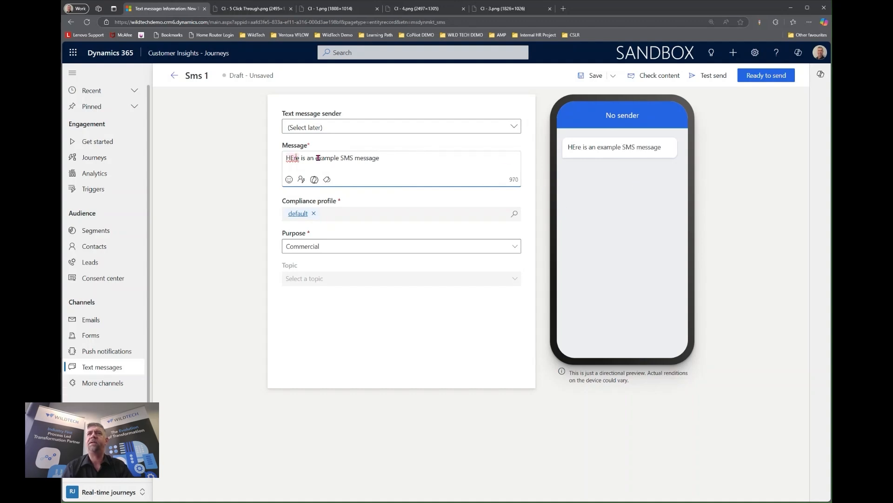
# Correct the first word of the text message from "HEre" to "Here".
pyautogui.press('Home')
pyautogui.press('Right')
pyautogui.press('Right')
pyautogui.press('BackSpace')
pyautogui.write('e')
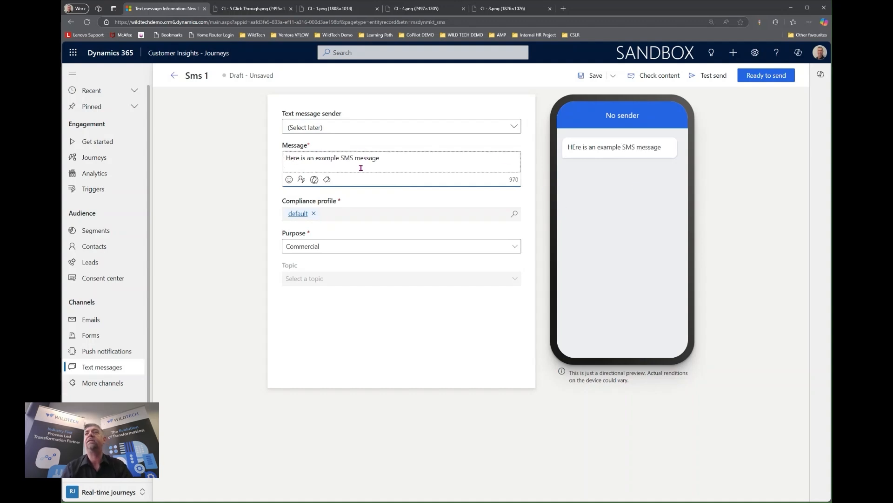
pyautogui.click(391, 162)
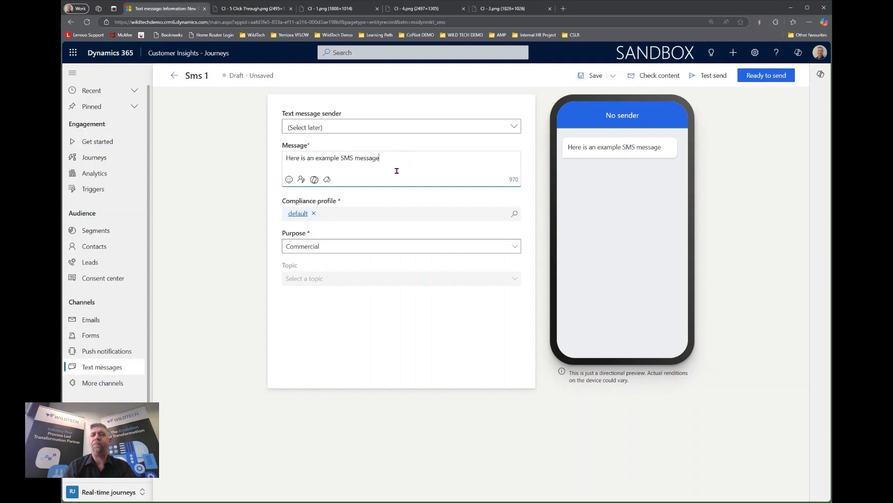
# Insert a grinning smiley emoji after the sentence in the text message.
pyautogui.click(289, 179)
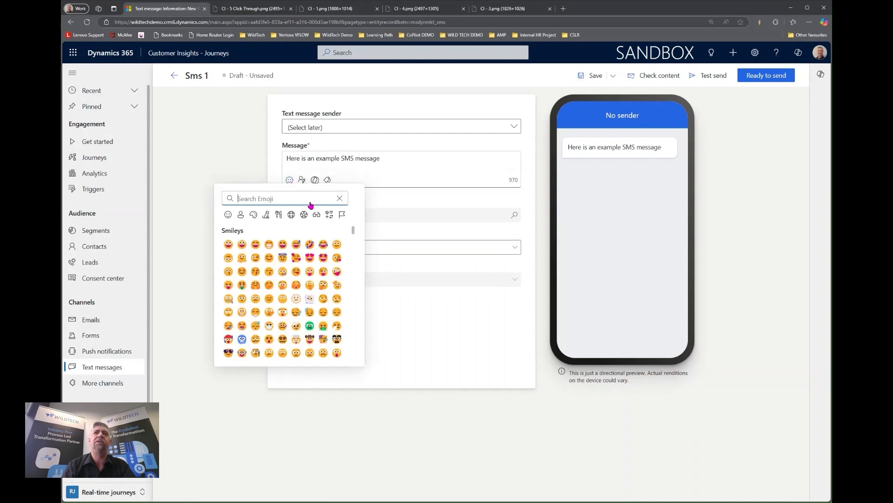
pyautogui.click(269, 246)
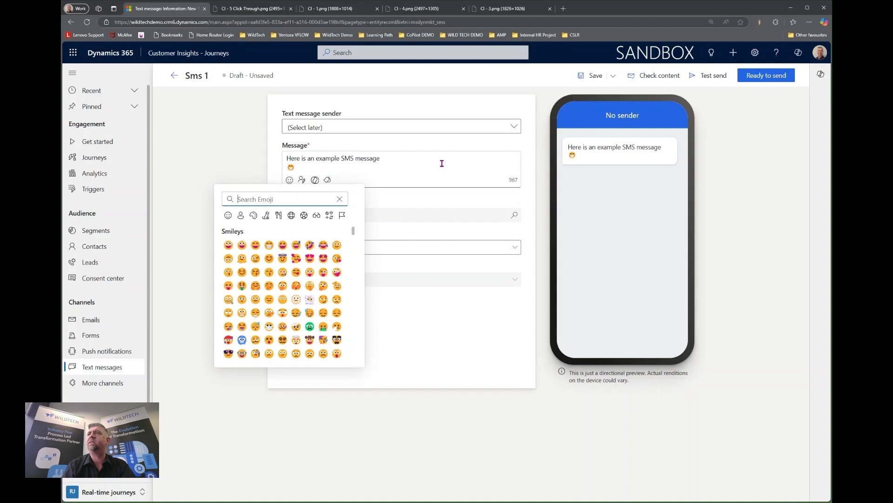
pyautogui.click(472, 316)
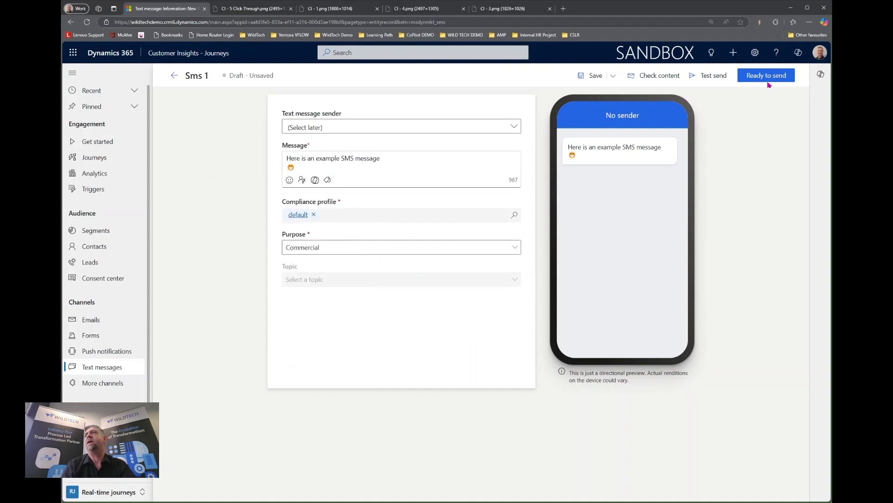
# Save the text message with its purpose kept as Commercial and mark it ready to send.
pyautogui.click(360, 250)
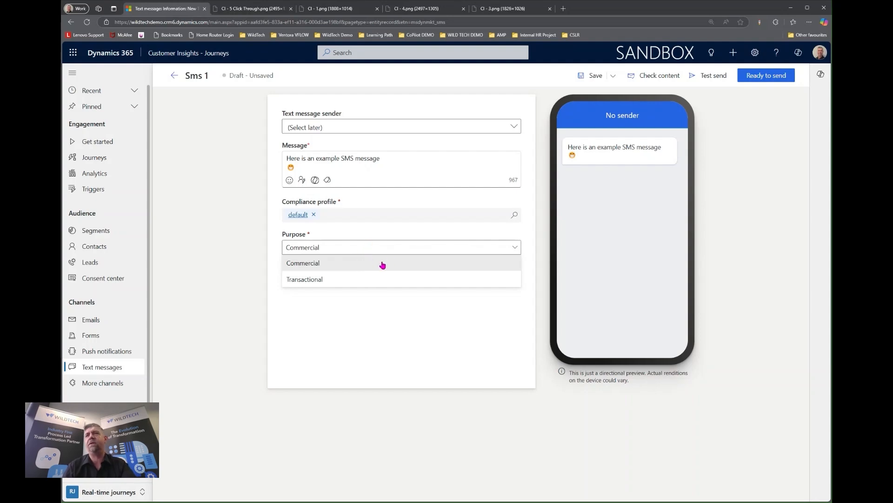
pyautogui.click(460, 326)
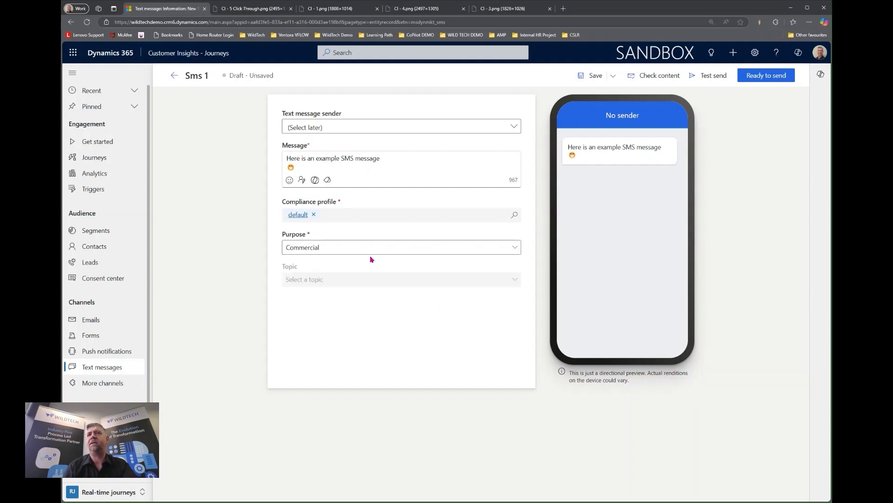
pyautogui.click(591, 75)
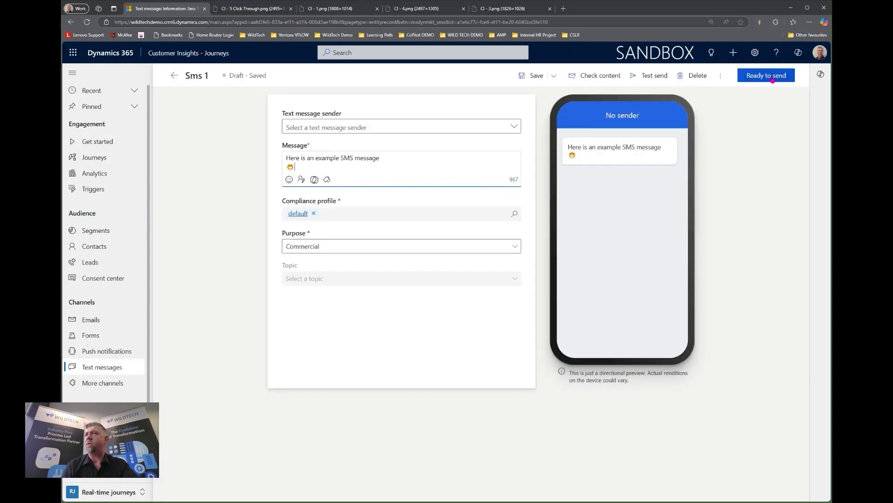
pyautogui.click(772, 80)
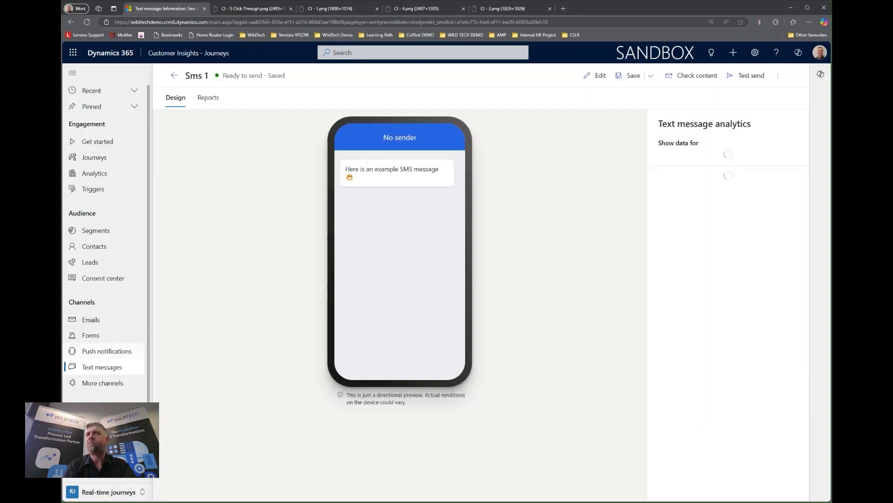
# Create a new push notification with the title "Example Push Notificaiton".
pyautogui.click(120, 351)
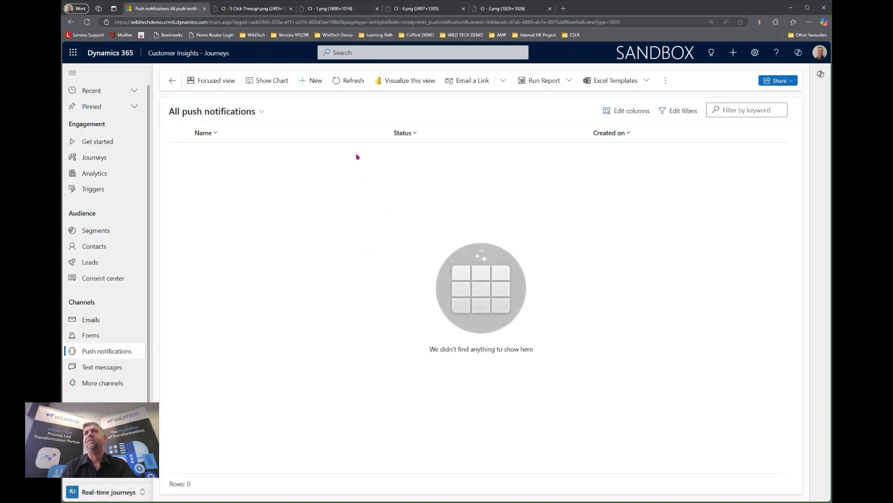
pyautogui.click(314, 81)
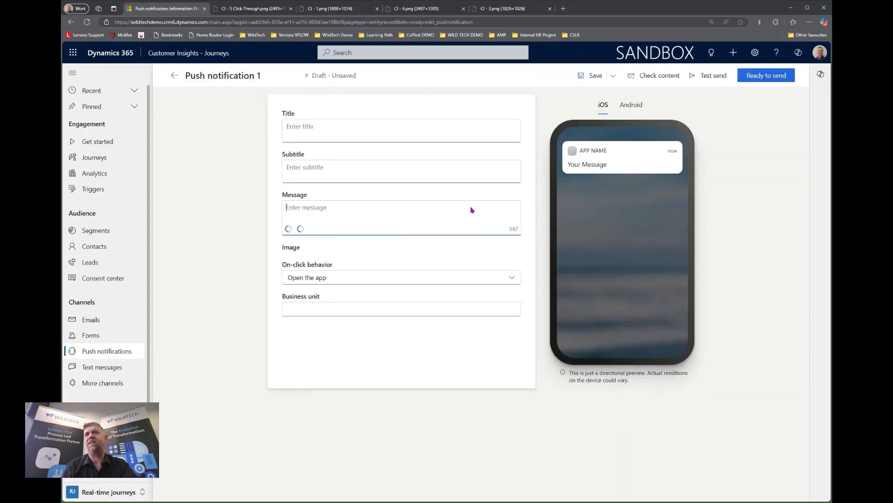
pyautogui.click(397, 138)
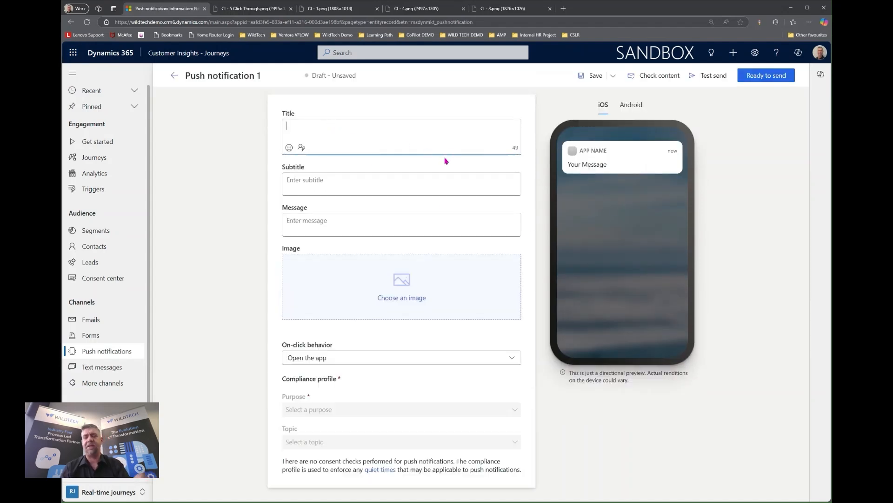
pyautogui.write('Example')
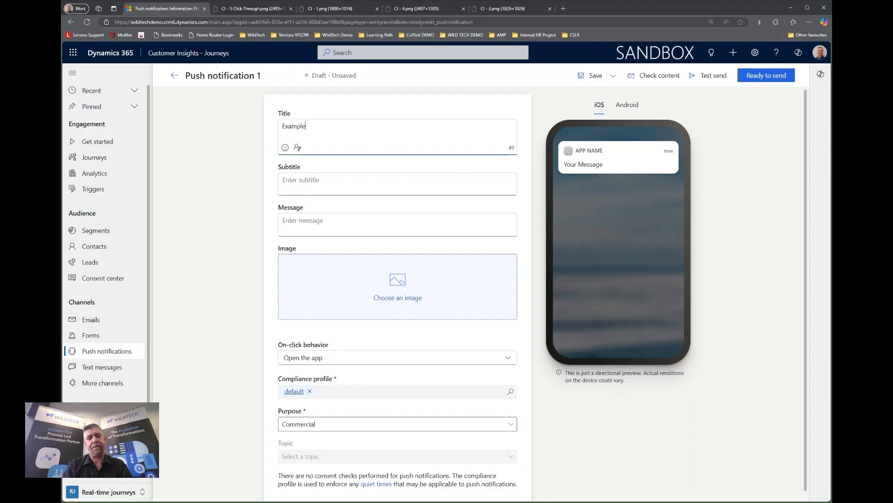
pyautogui.write(' Push Notifi')
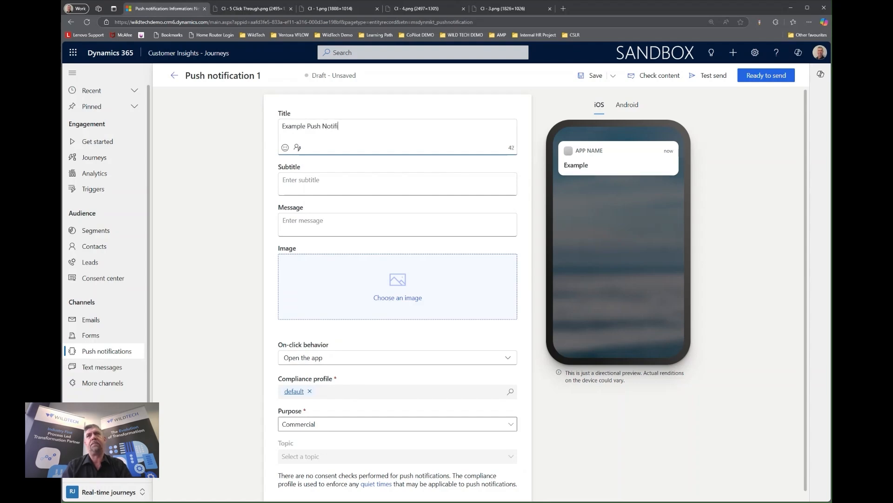
pyautogui.write('caiton')
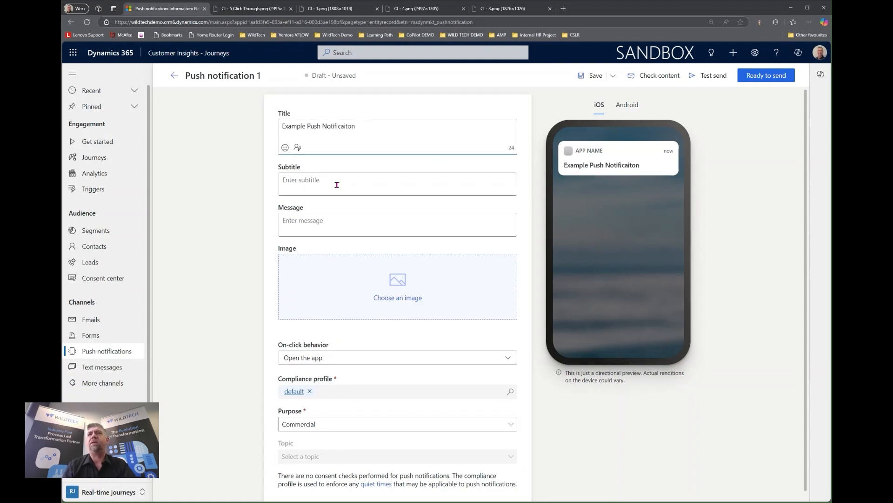
# Give the push notification the subtitle "subtitle" and the message "Here is a notification message to get you to do something".
pyautogui.click(337, 184)
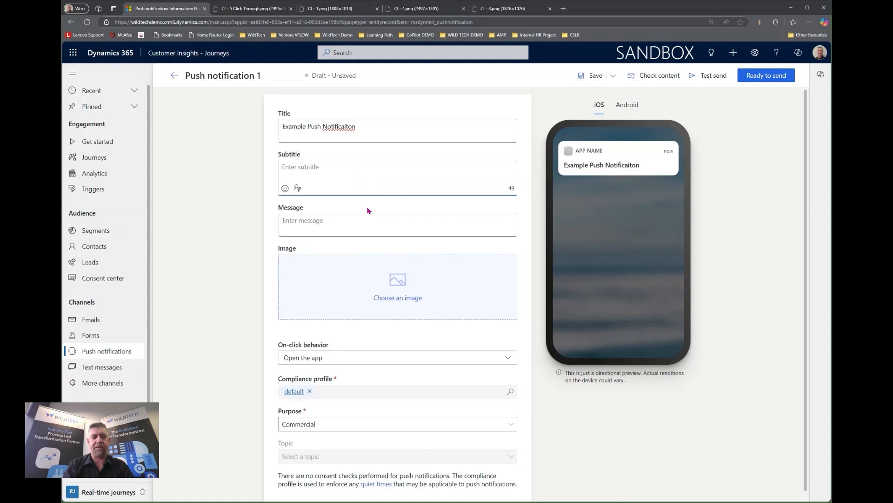
pyautogui.write('subtitle')
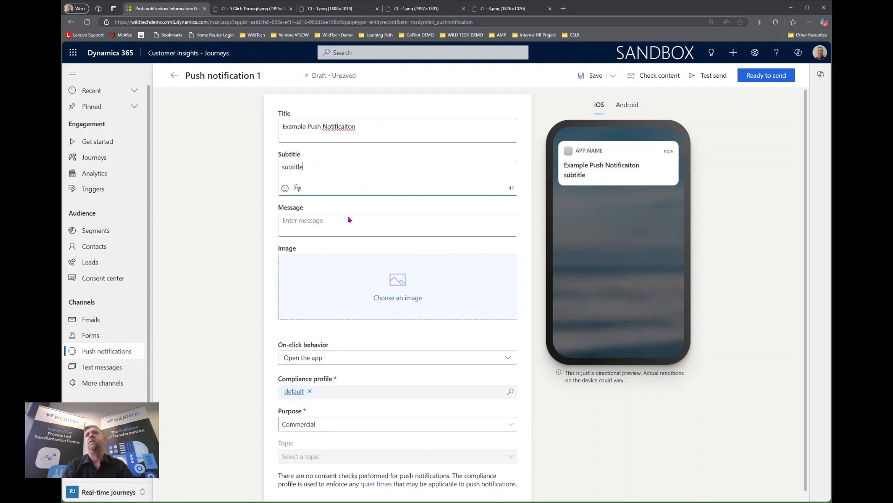
pyautogui.click(347, 220)
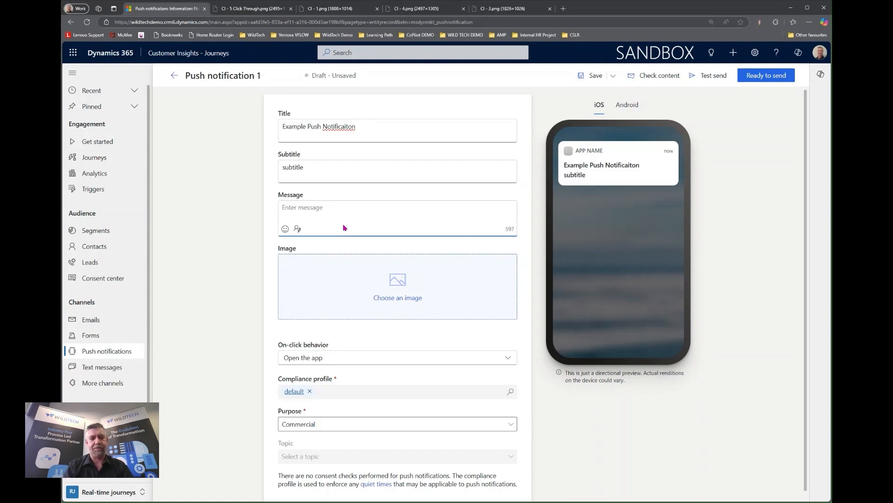
pyautogui.write('Here is a notification mes')
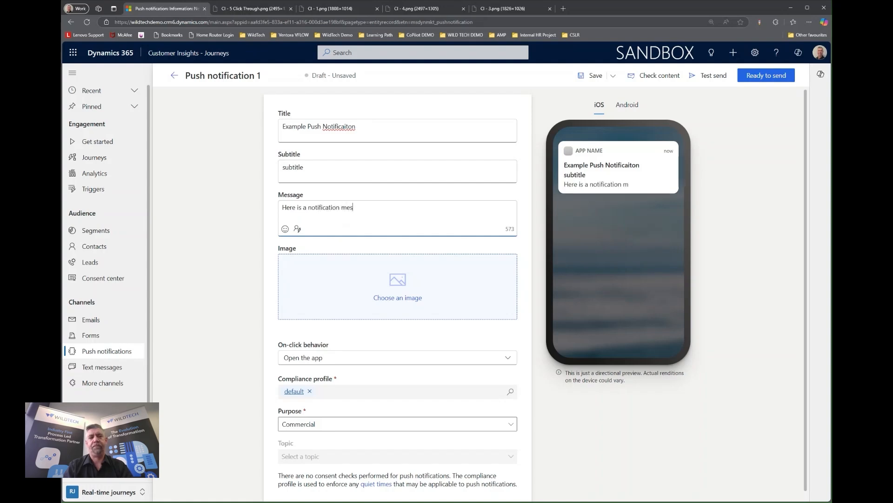
pyautogui.write('sage to get you to do something')
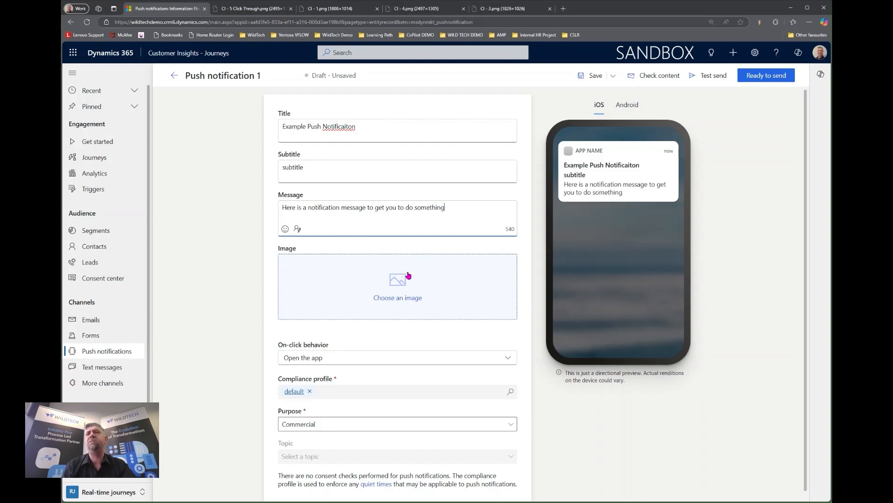
# Examine the on-click behavior and purpose options available for the push notification.
pyautogui.scroll(-1, 408, 275)
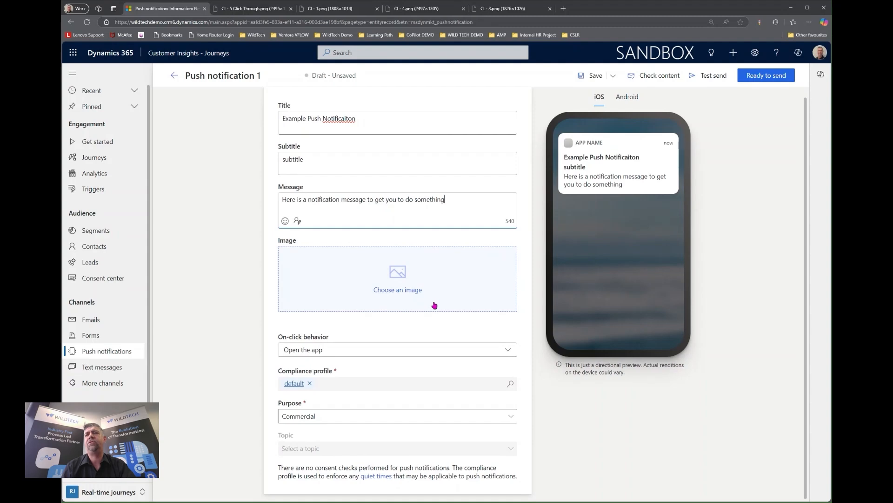
pyautogui.click(506, 349)
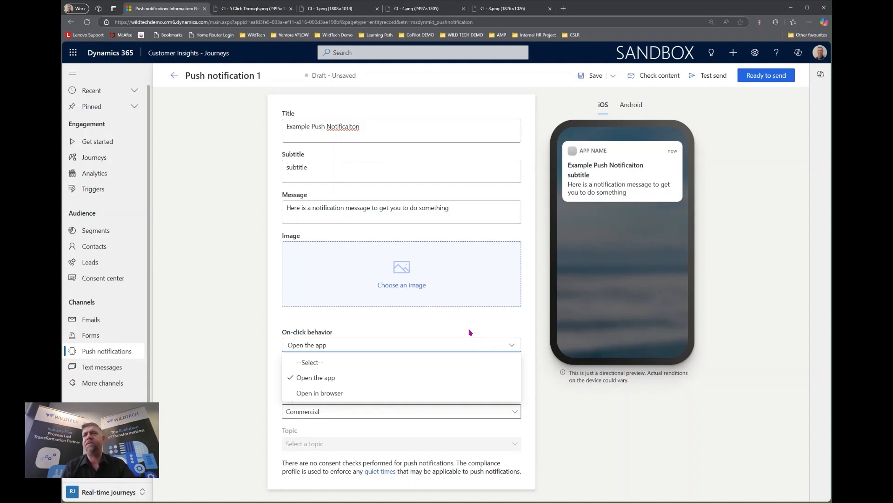
pyautogui.click(426, 326)
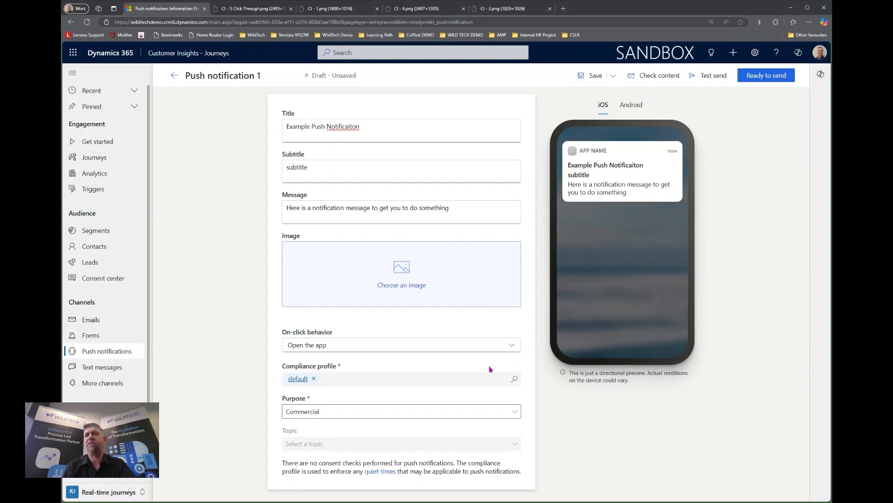
pyautogui.click(503, 411)
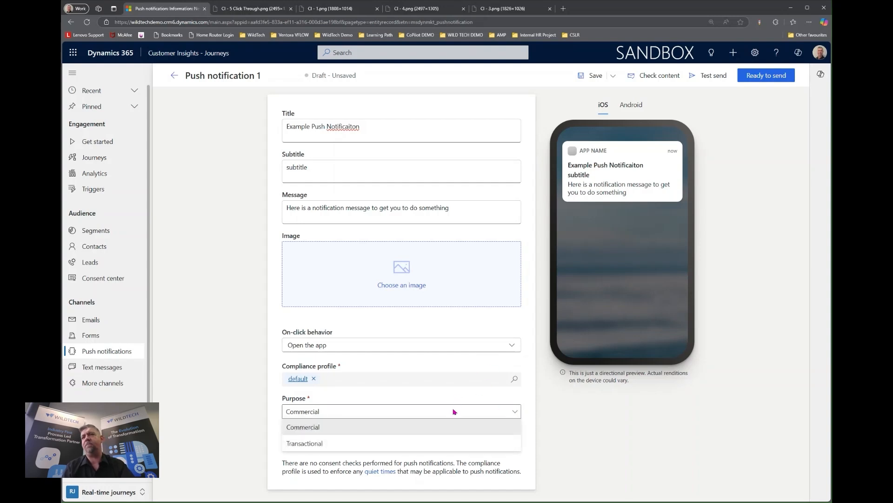
pyautogui.click(442, 397)
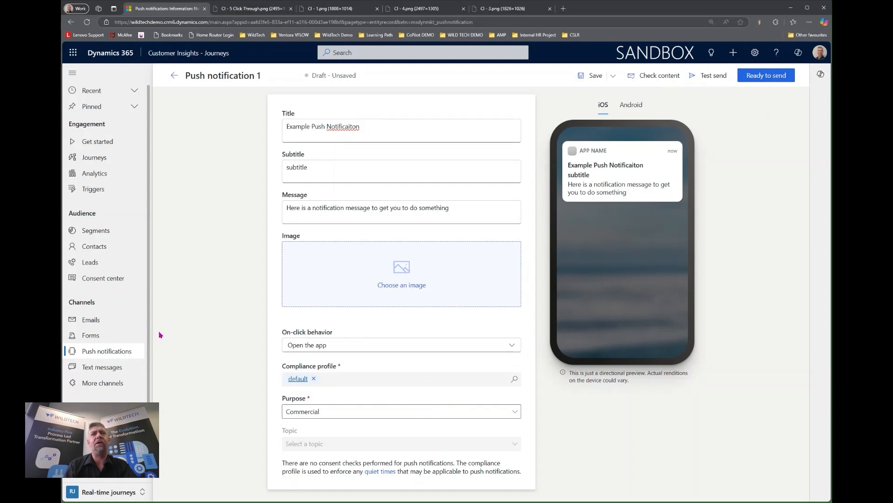
# Leave the push notification and start a new journey from blank, named "Journey 123".
pyautogui.click(109, 336)
pyautogui.click(499, 303)
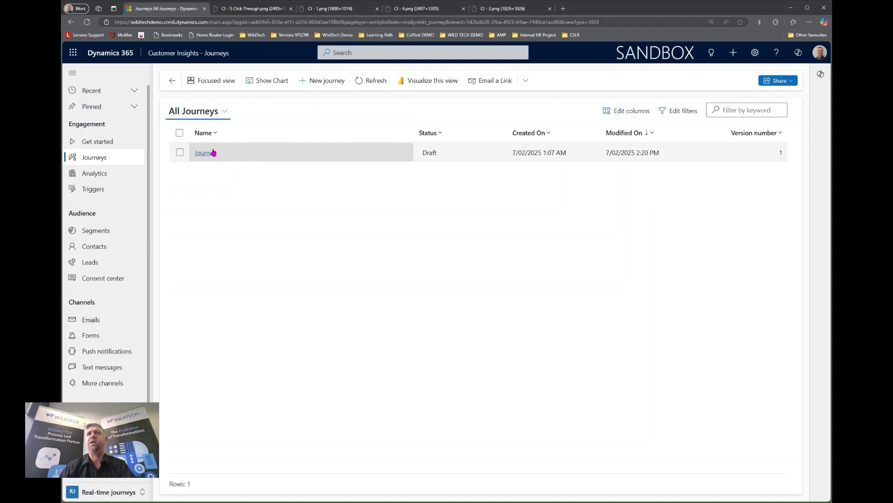
pyautogui.click(323, 82)
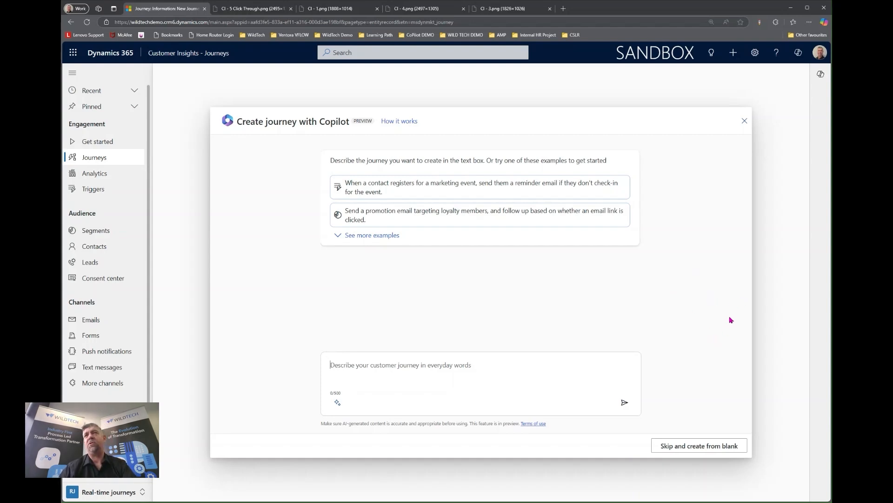
pyautogui.click(689, 447)
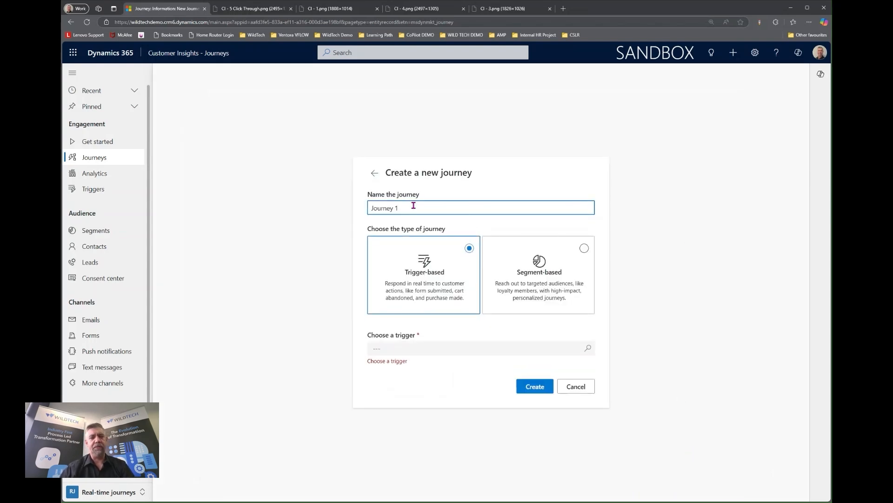
pyautogui.write('23')
pyautogui.click(544, 178)
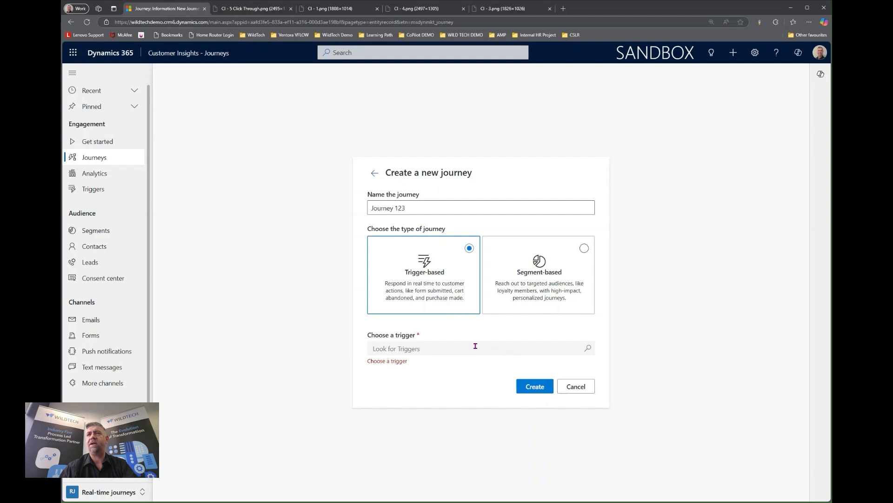
# Check the available triggers, and make the journey segment-based with Basic Dynamics Customer Segment as its segment.
pyautogui.click(475, 346)
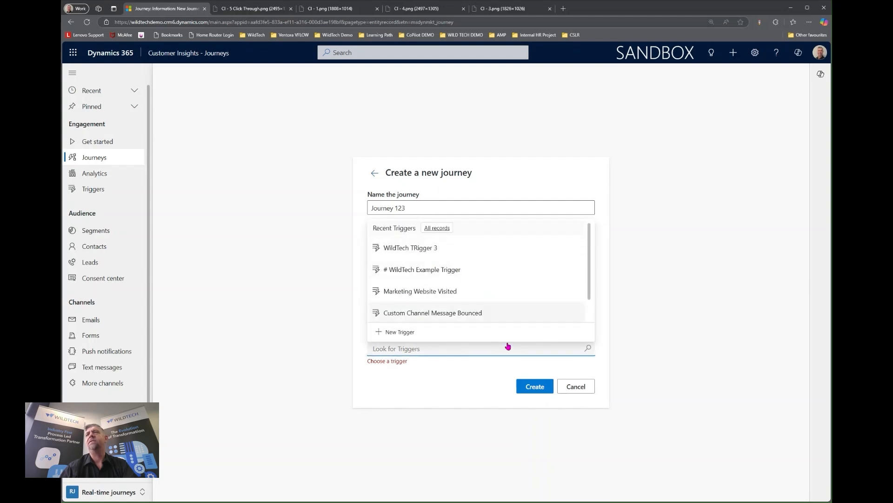
pyautogui.click(468, 366)
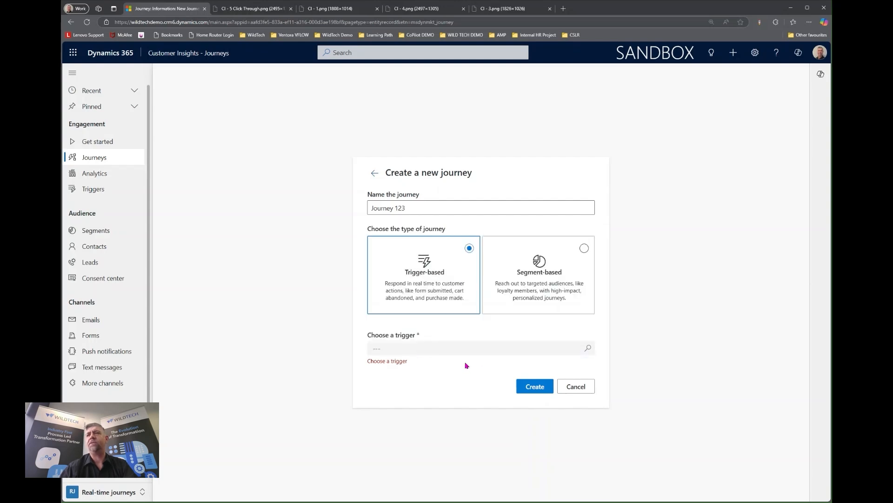
pyautogui.click(585, 248)
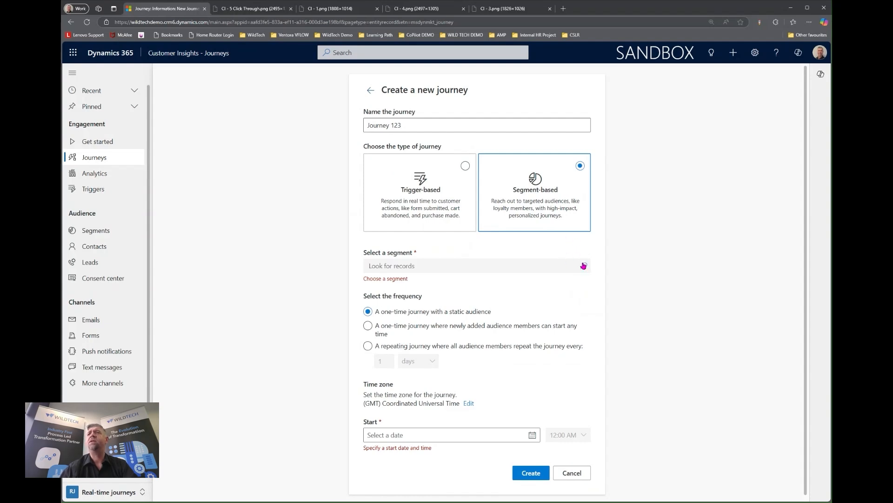
pyautogui.click(584, 265)
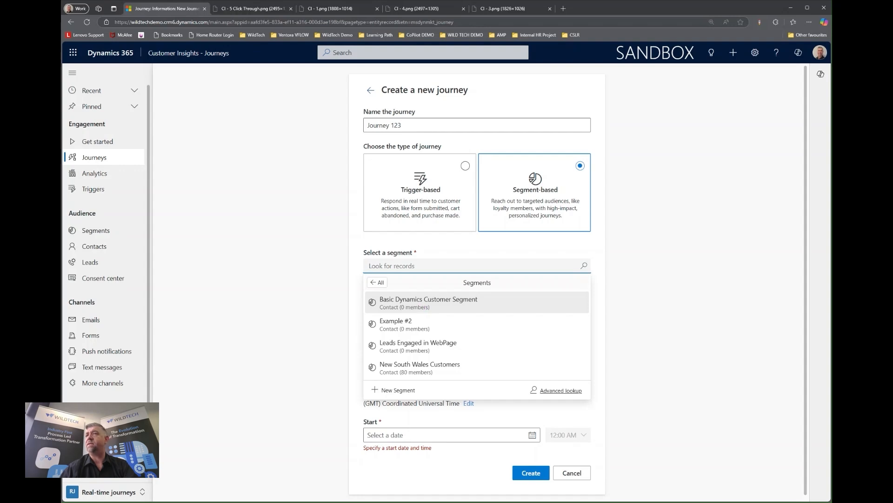
pyautogui.click(422, 303)
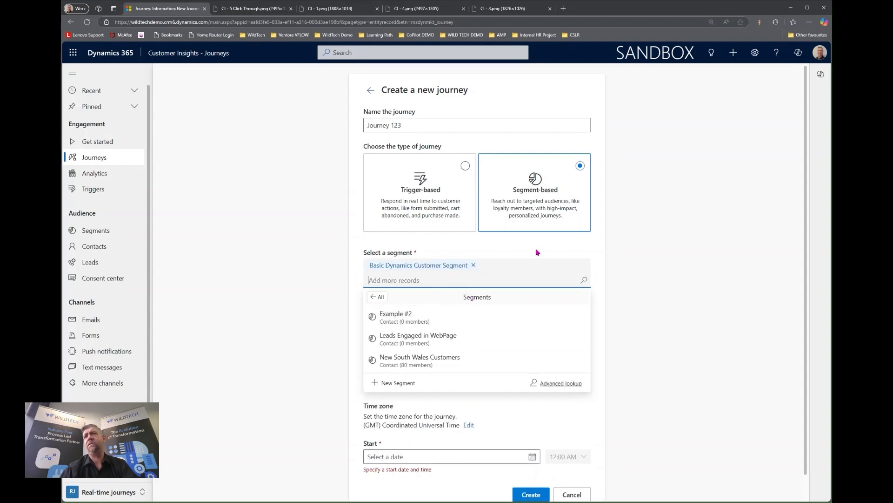
pyautogui.click(543, 413)
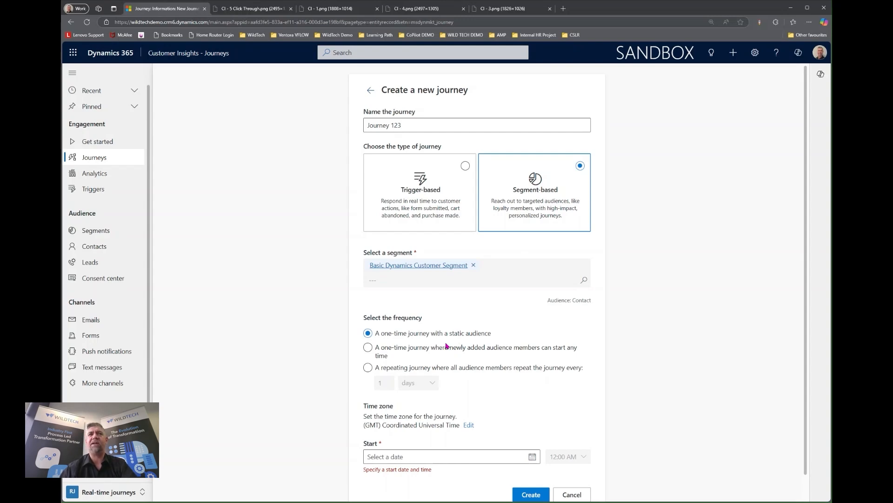
# Try the one-time frequency where newly added audience members can start any time, and switch back to the static audience.
pyautogui.click(368, 348)
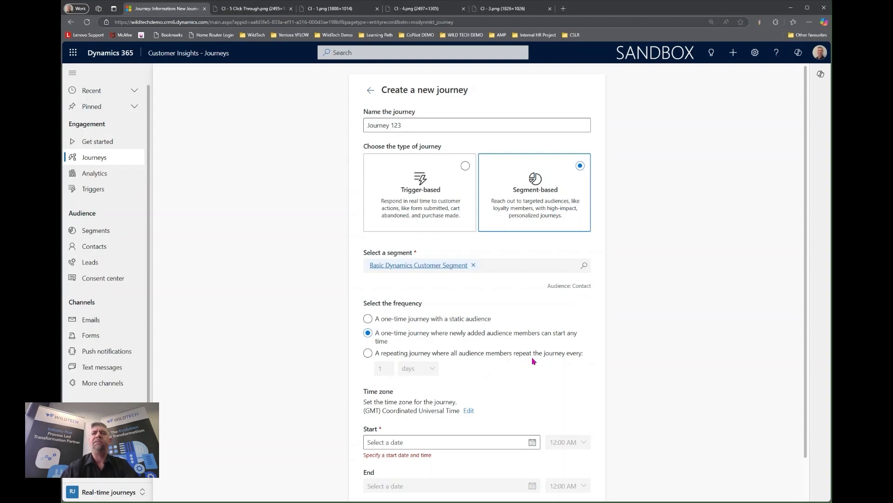
pyautogui.scroll(-1, 531, 365)
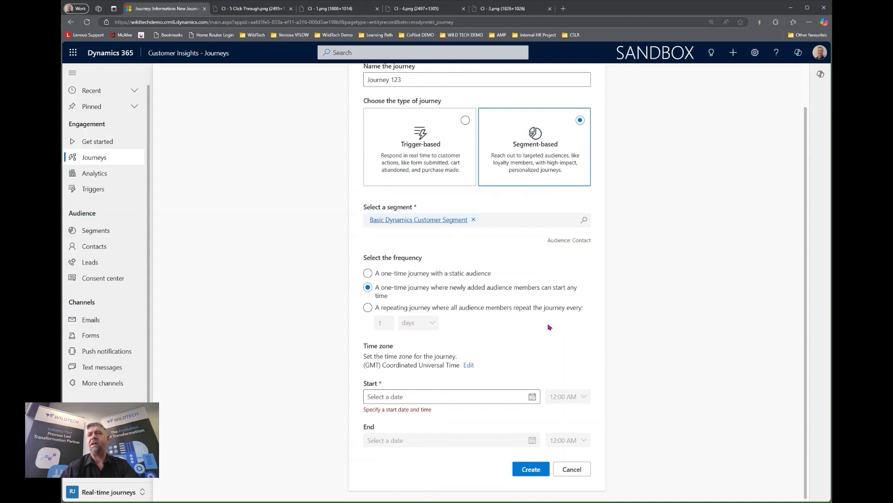
pyautogui.click(395, 277)
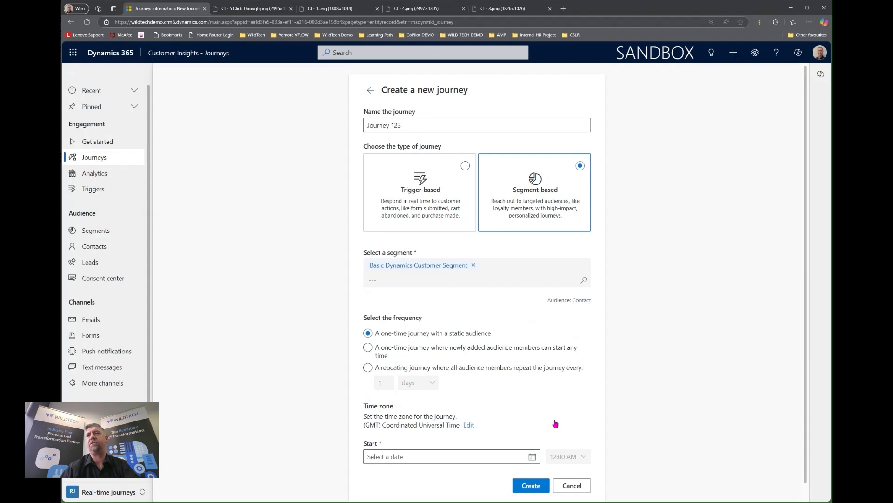
# Cancel the new journey, discard its unsaved changes, and open the existing draft journey named "Journey".
pyautogui.click(574, 481)
pyautogui.scroll(-1, 606, 429)
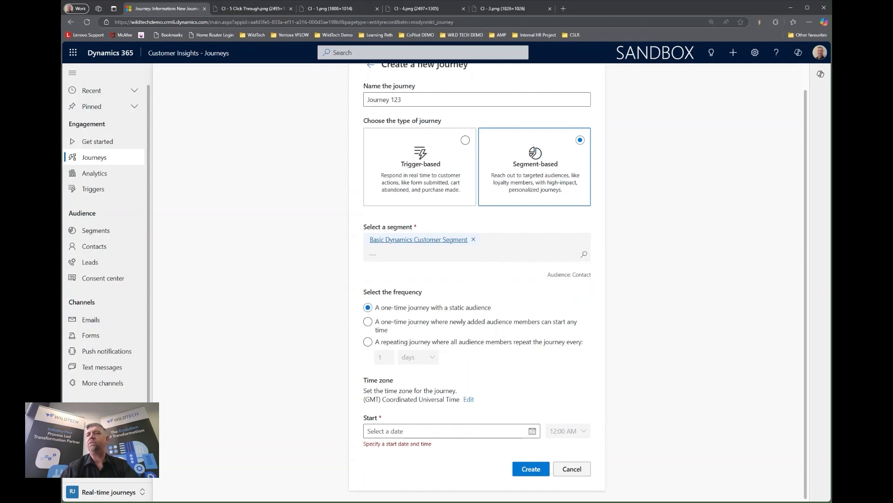
pyautogui.click(576, 470)
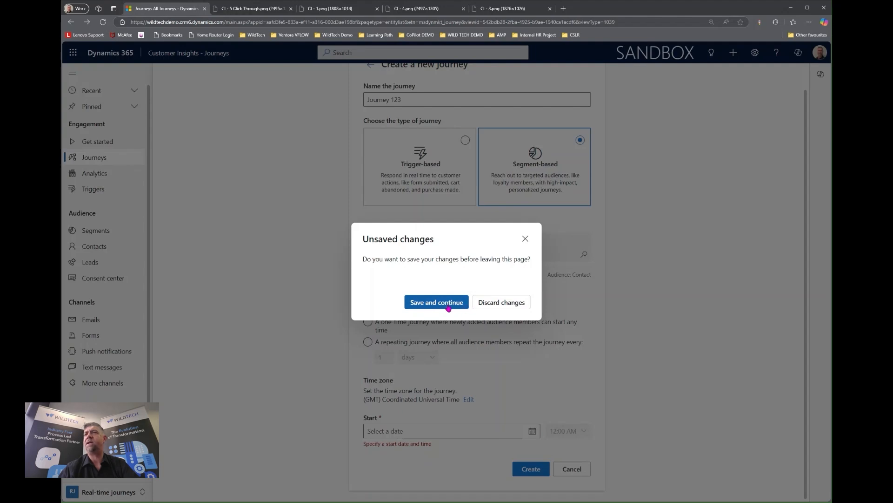
pyautogui.click(503, 303)
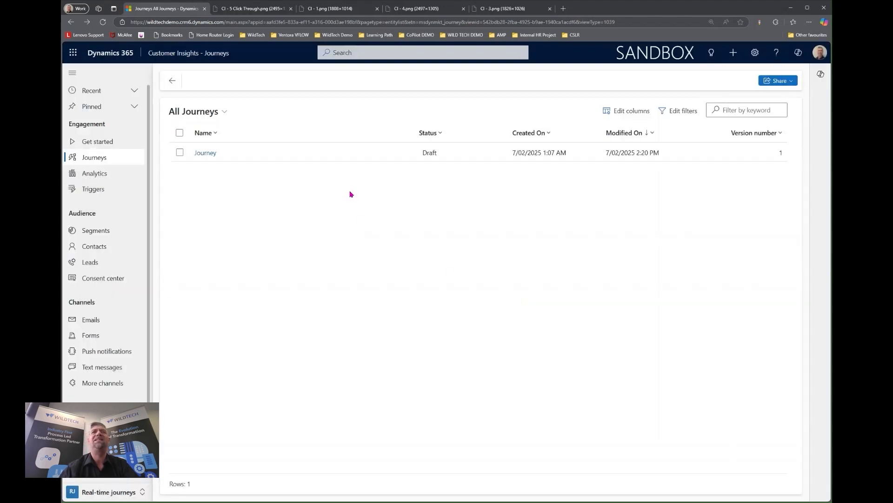
pyautogui.click(210, 153)
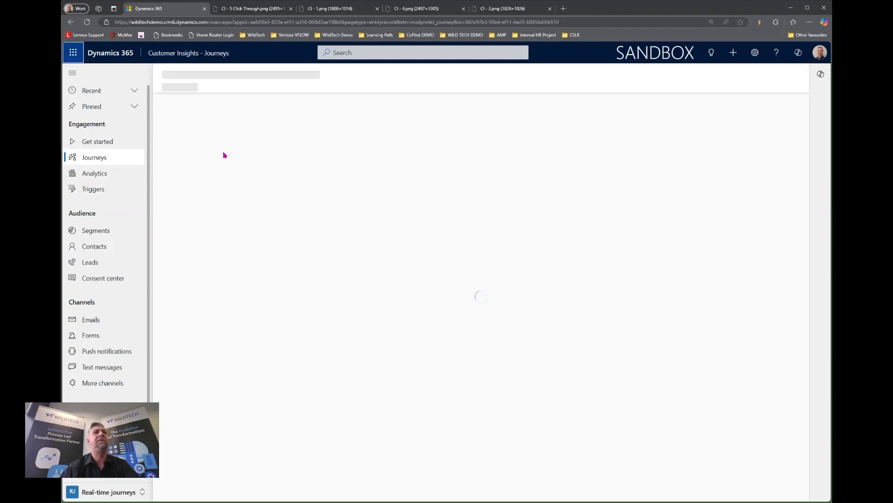
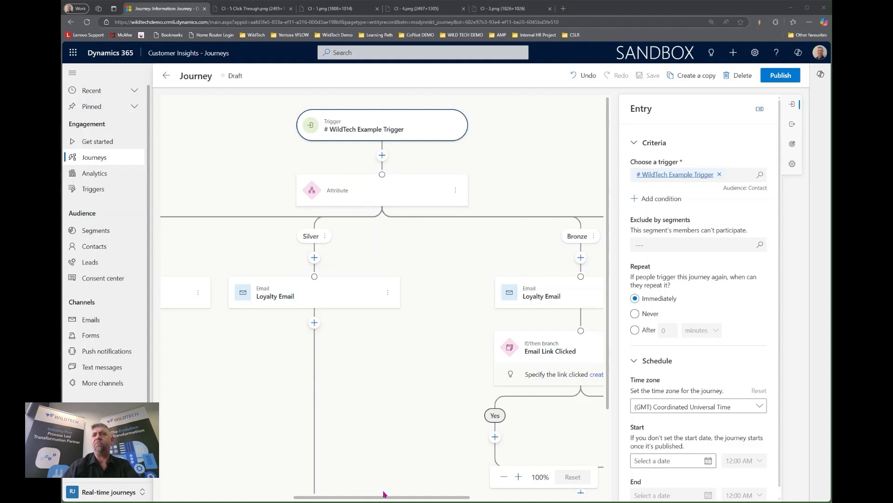
# Examine the enlarged preview of the Loyalty Email in the journey's Platinum branch, including its personalization fields, and close the preview.
pyautogui.moveTo(382, 497); pyautogui.dragTo(252, 497)
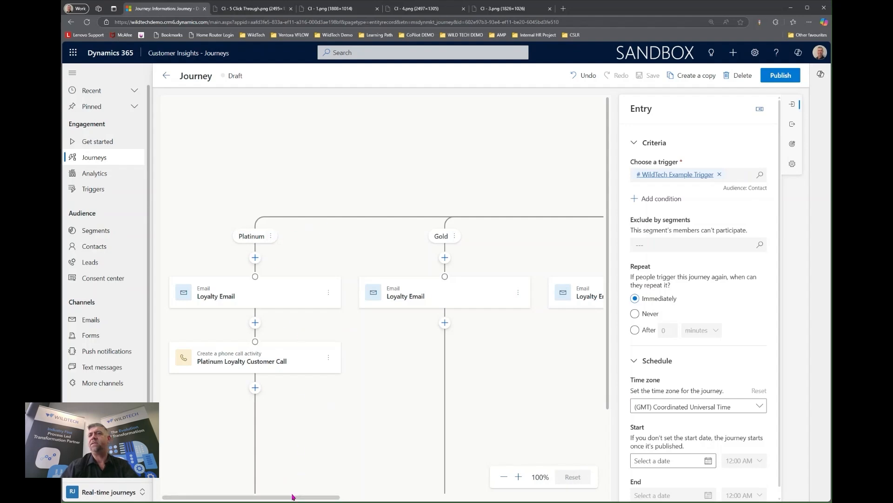
pyautogui.moveTo(292, 497); pyautogui.dragTo(288, 440)
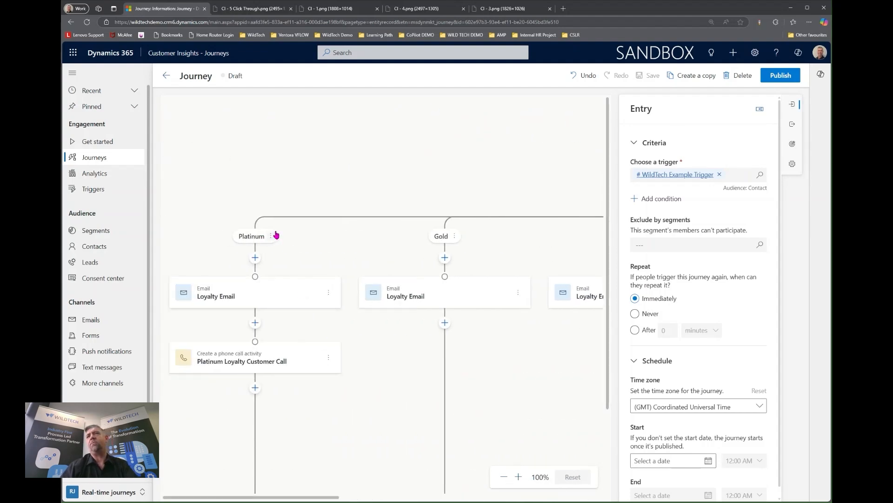
pyautogui.click(248, 300)
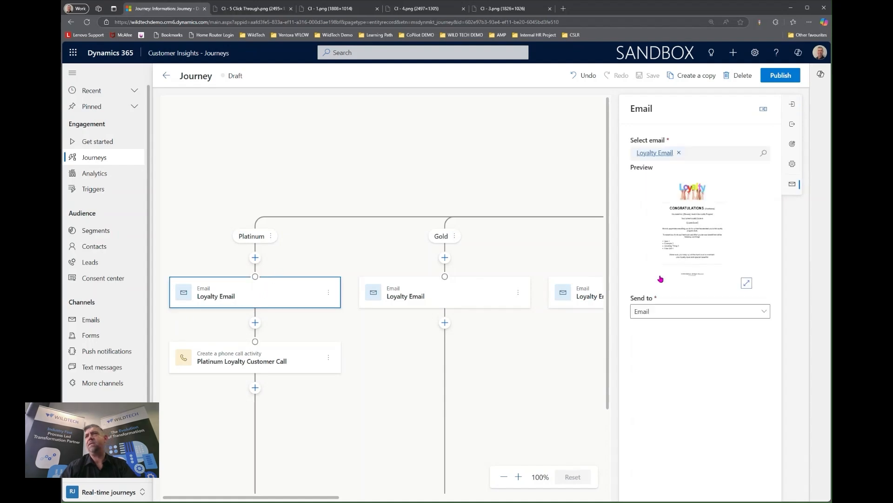
pyautogui.click(747, 284)
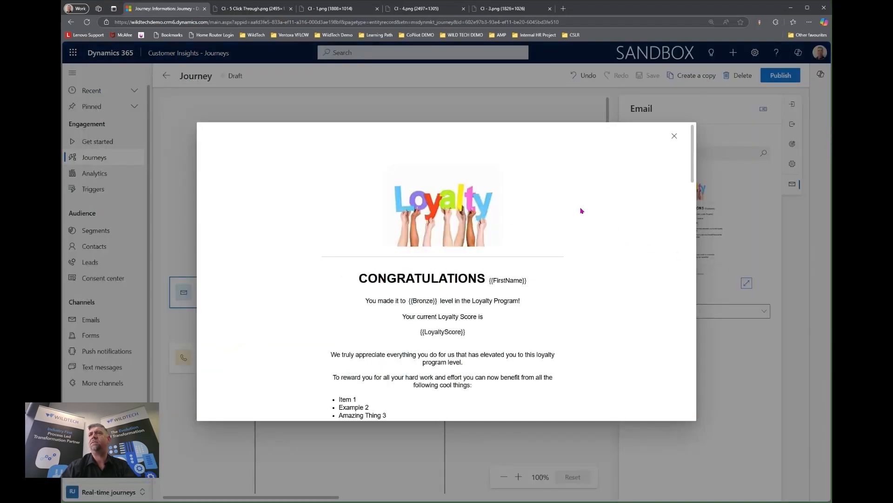
pyautogui.scroll(-1, 580, 212)
pyautogui.scroll(1, 581, 200)
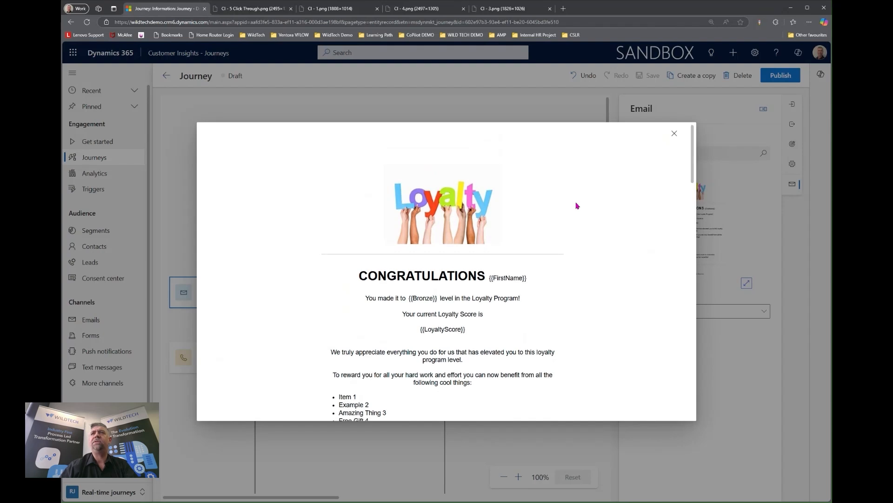
pyautogui.scroll(-1, 577, 203)
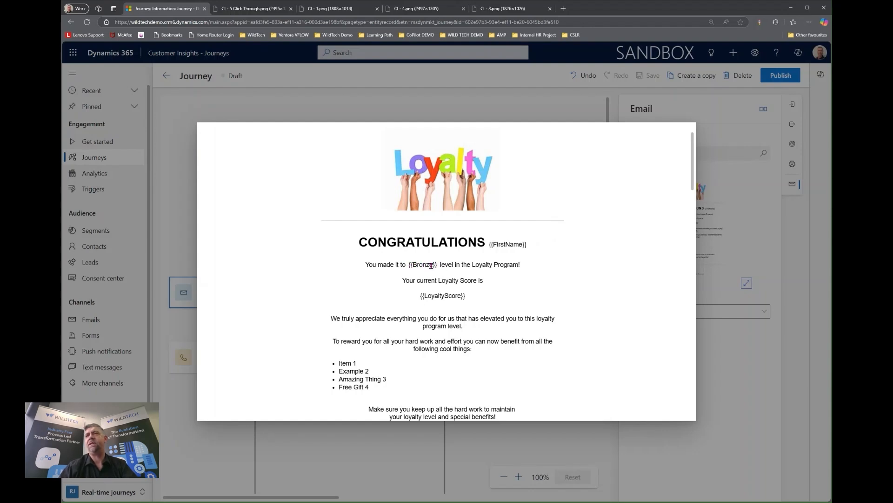
pyautogui.moveTo(439, 266); pyautogui.dragTo(408, 266)
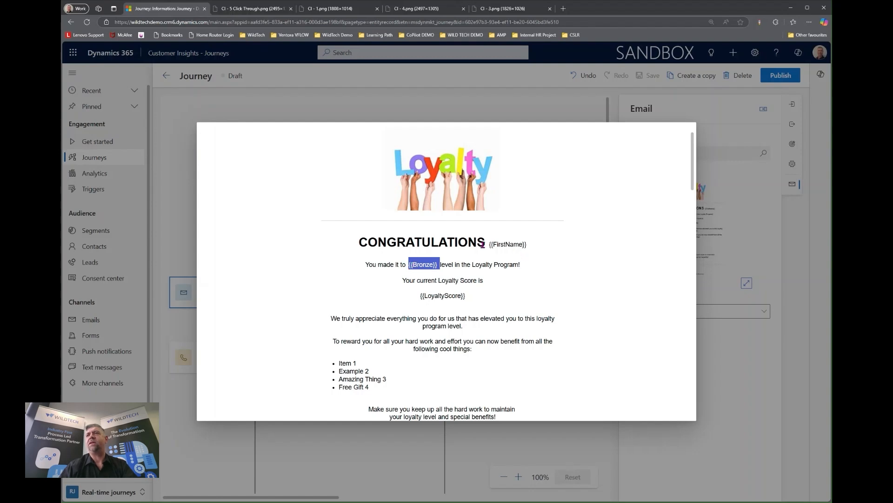
pyautogui.click(506, 245)
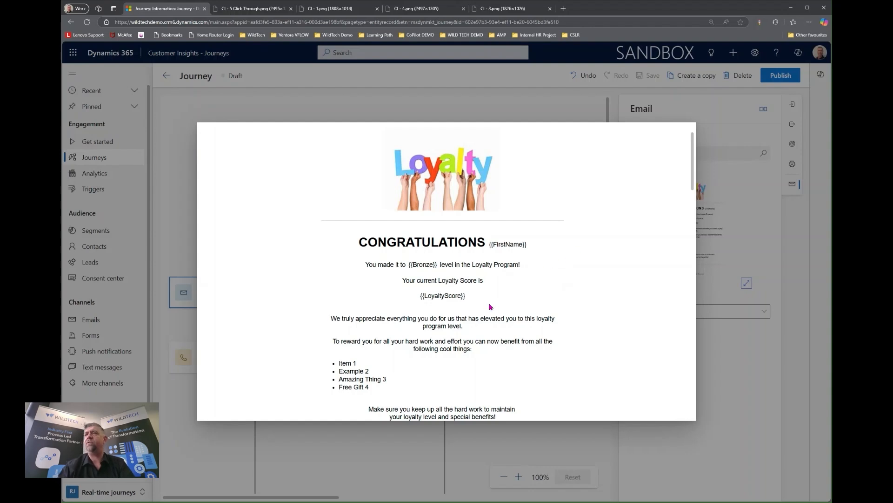
pyautogui.scroll(-1, 501, 307)
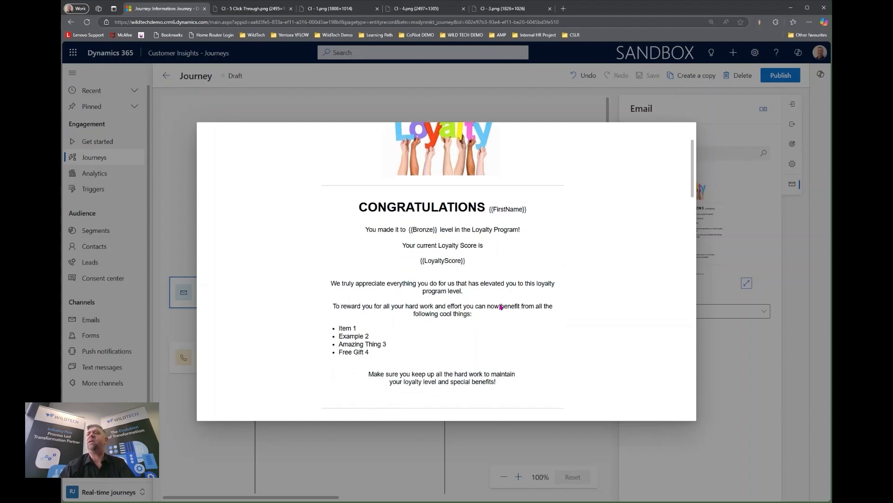
pyautogui.scroll(-1, 501, 307)
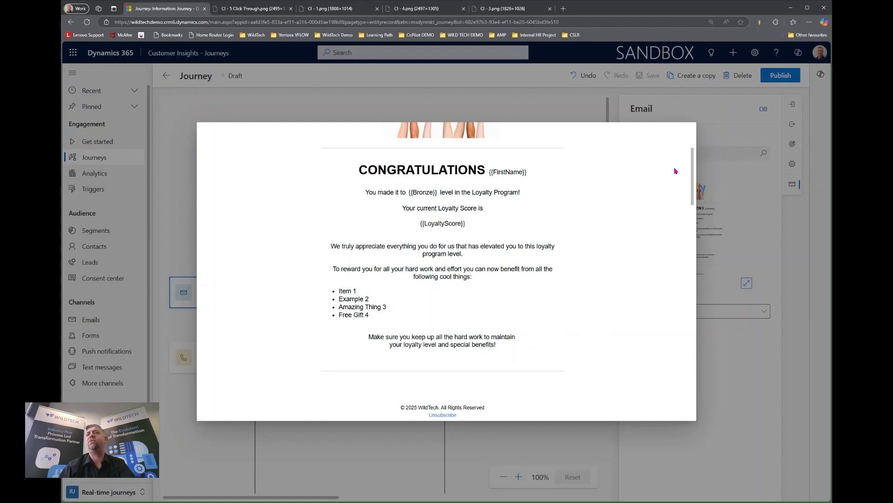
pyautogui.scroll(3, 658, 215)
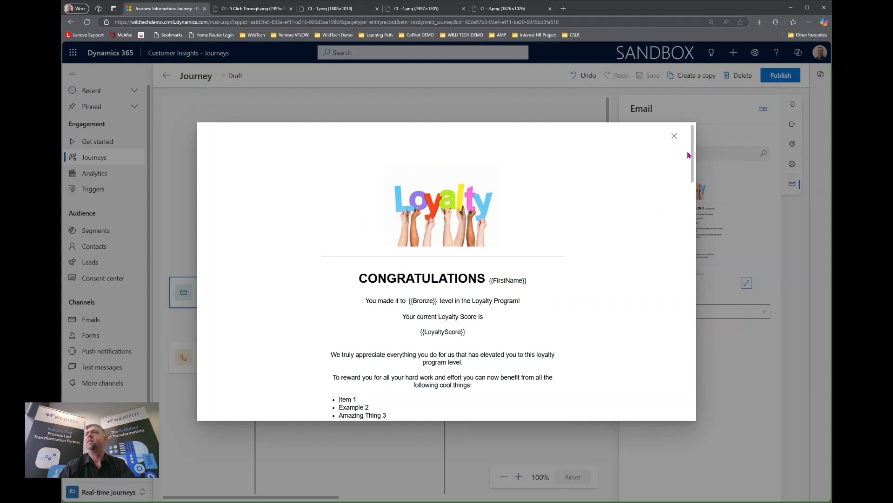
pyautogui.click(812, 191)
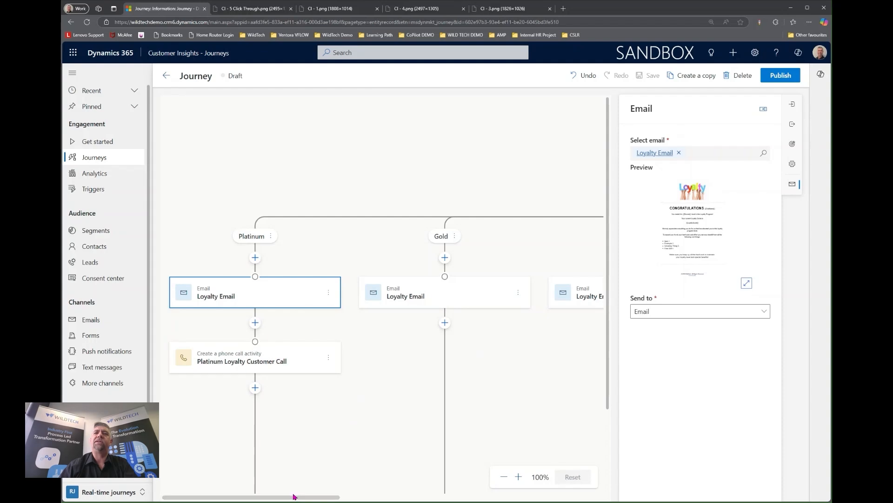
# Check the Send to options of the Loyalty Email in the Gold branch, keeping Email selected.
pyautogui.moveTo(293, 496); pyautogui.dragTo(340, 489)
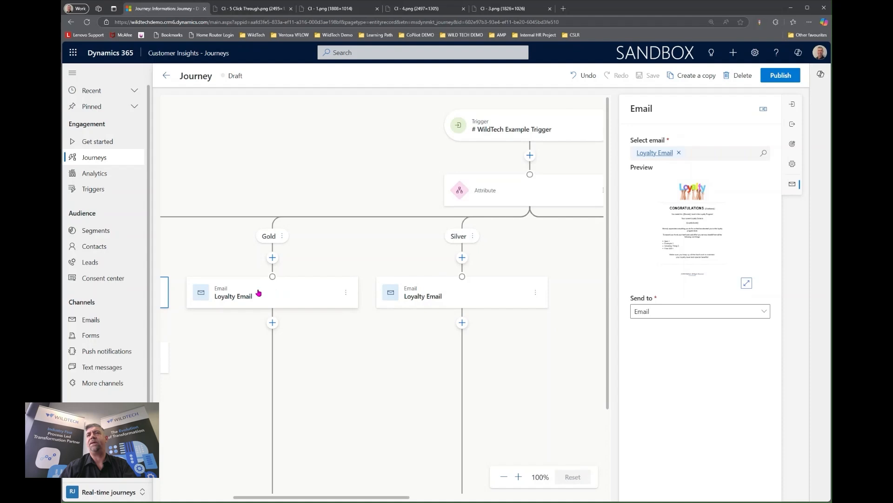
pyautogui.click(262, 292)
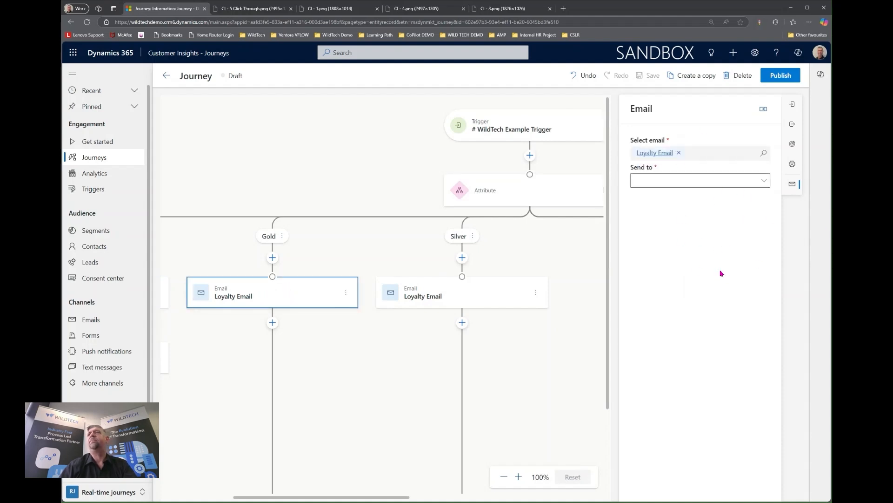
pyautogui.click(763, 181)
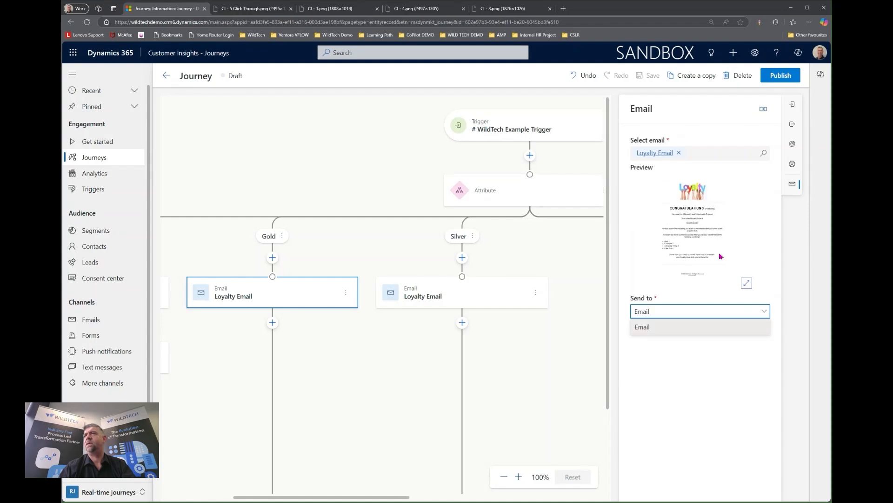
pyautogui.click(665, 329)
pyautogui.click(691, 368)
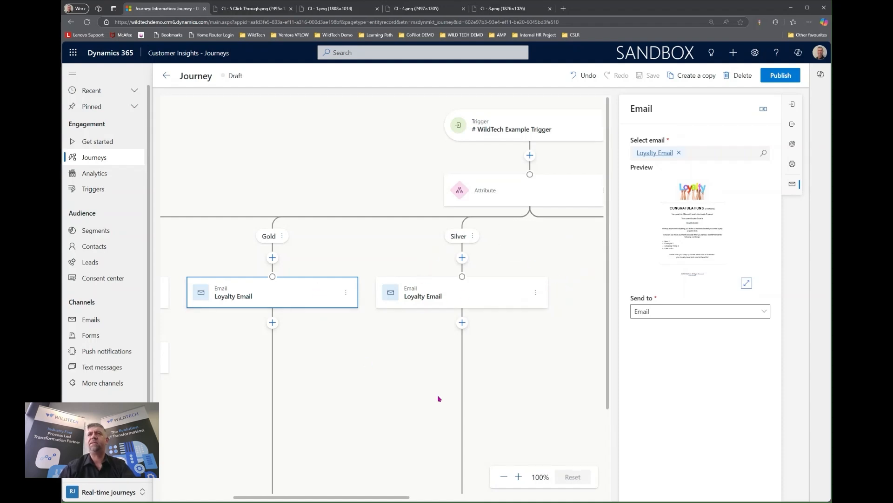
# Examine the Bronze branch and the actions available for the Yes path of its Email Link Clicked condition.
pyautogui.moveTo(388, 496); pyautogui.dragTo(540, 487)
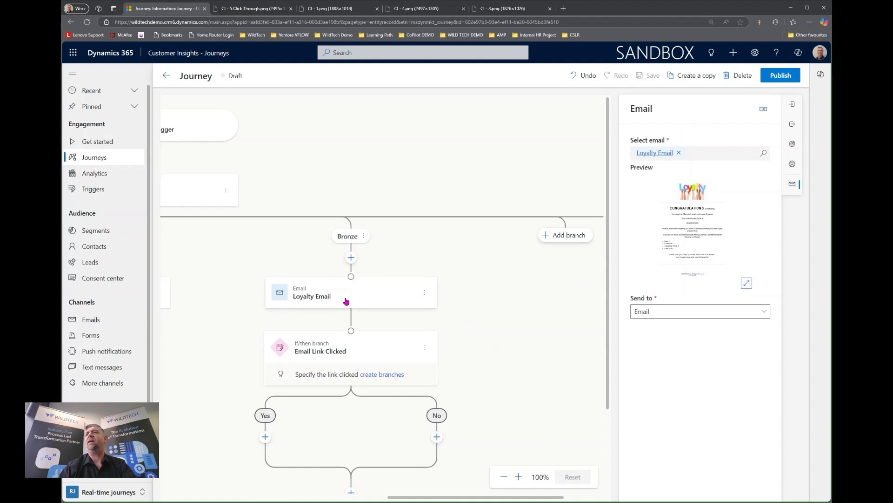
pyautogui.scroll(-3, 484, 284)
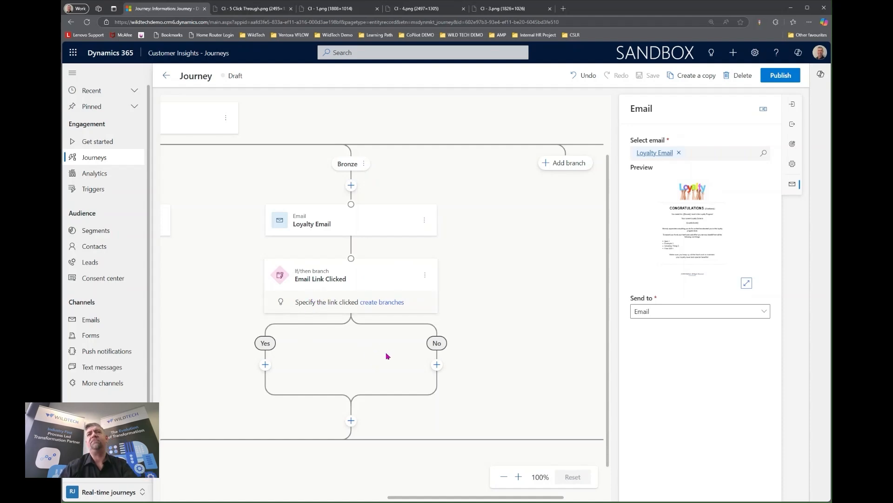
pyautogui.moveTo(441, 499)
pyautogui.mouseDown()
pyautogui.moveTo(193, 490)
pyautogui.moveTo(447, 487)
pyautogui.moveTo(438, 485)
pyautogui.mouseUp()
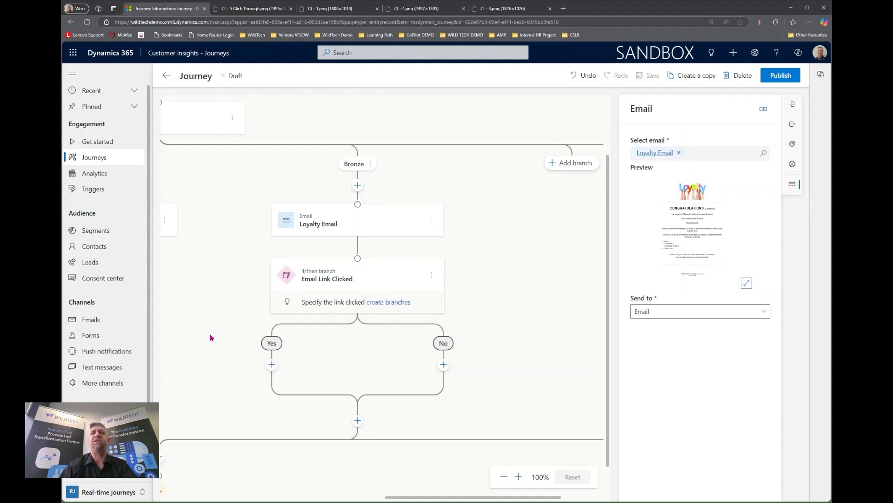
pyautogui.click(272, 364)
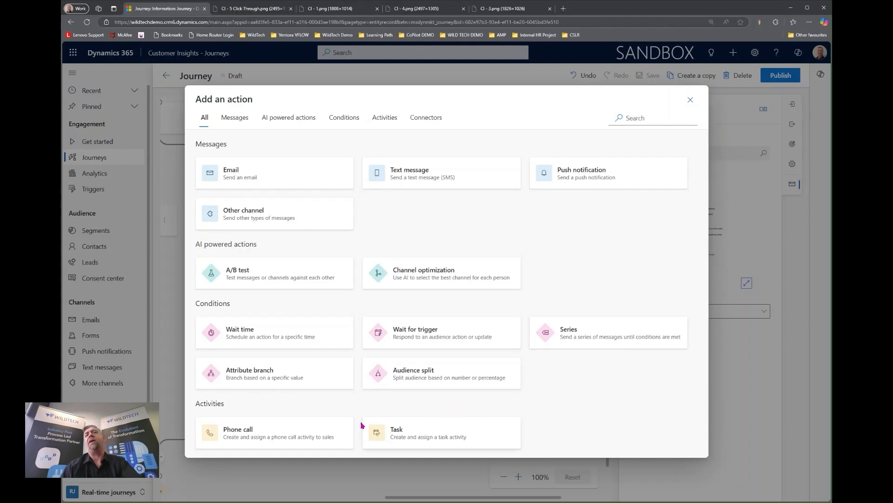
pyautogui.click(692, 100)
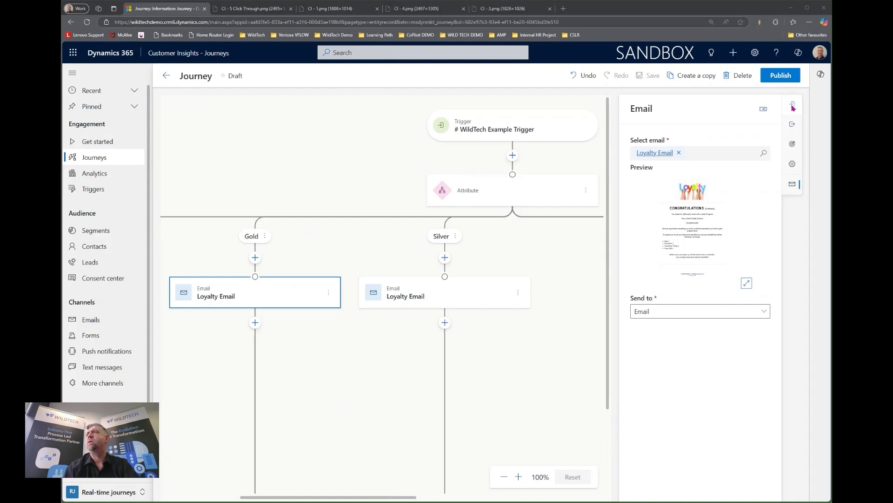
# Review the journey's entry, exit and goal settings, including the available goal types.
pyautogui.click(794, 106)
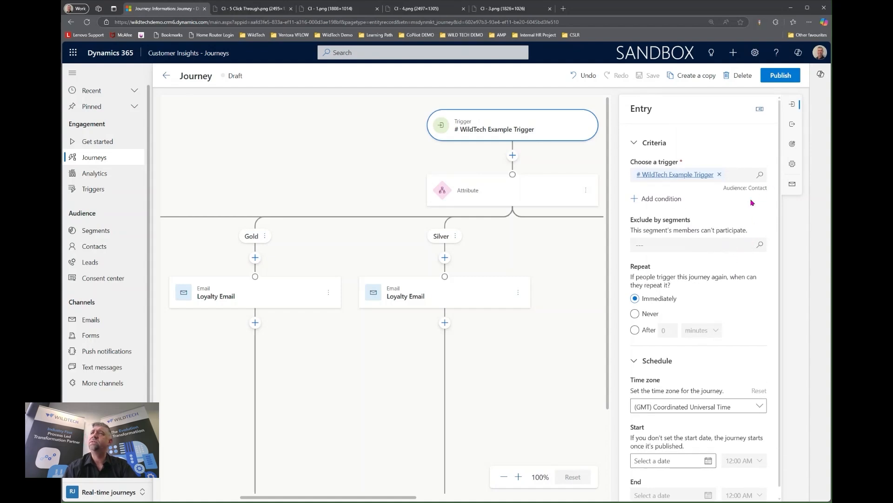
pyautogui.click(794, 126)
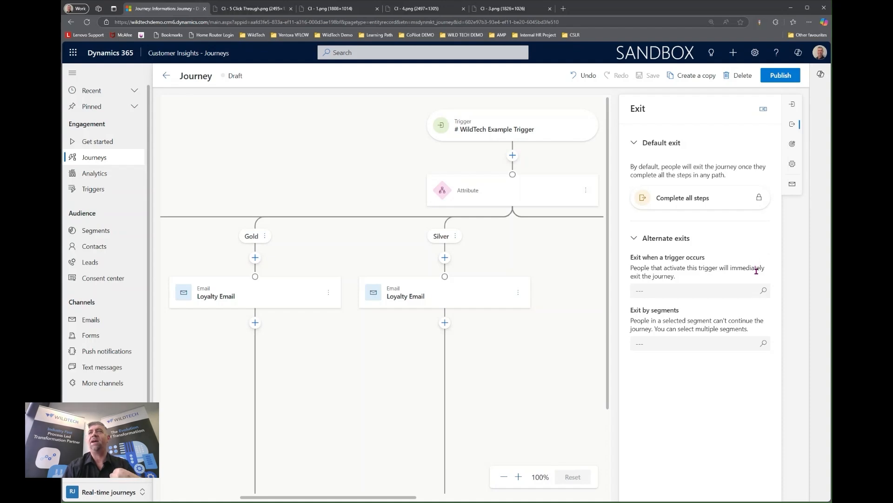
pyautogui.click(793, 145)
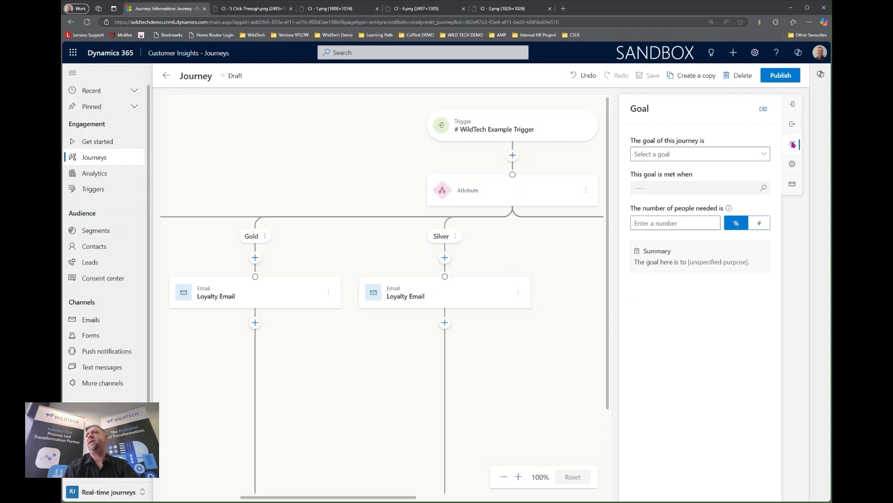
pyautogui.click(765, 155)
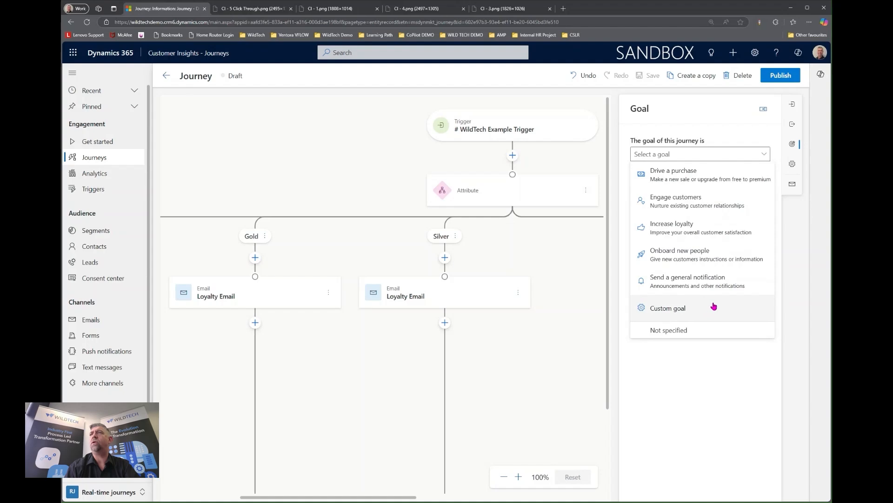
pyautogui.click(728, 392)
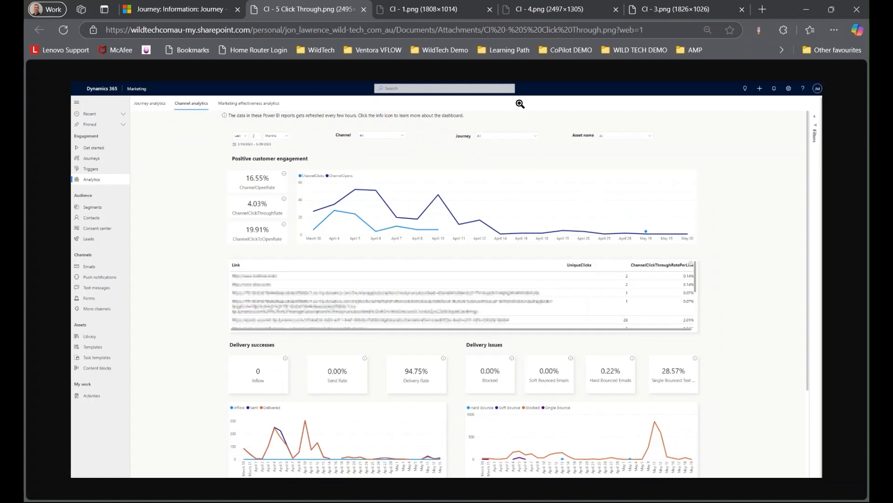
# View the sample dashboard images CI - 1.png, CI - 4.png and CI - 3.png in the other browser tabs.
pyautogui.click(416, 10)
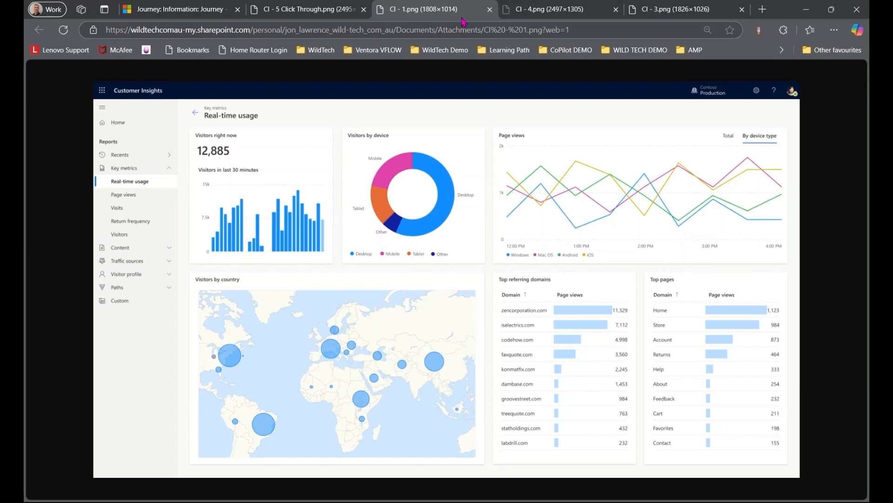
pyautogui.click(547, 8)
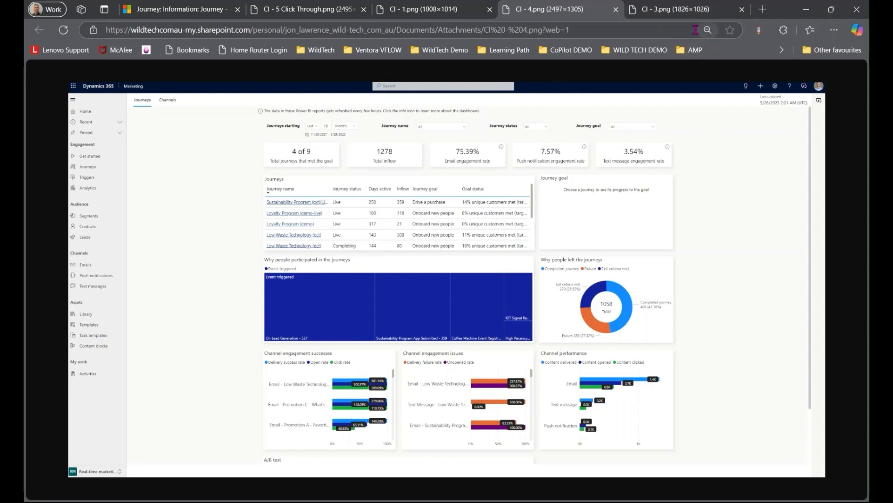
pyautogui.click(667, 9)
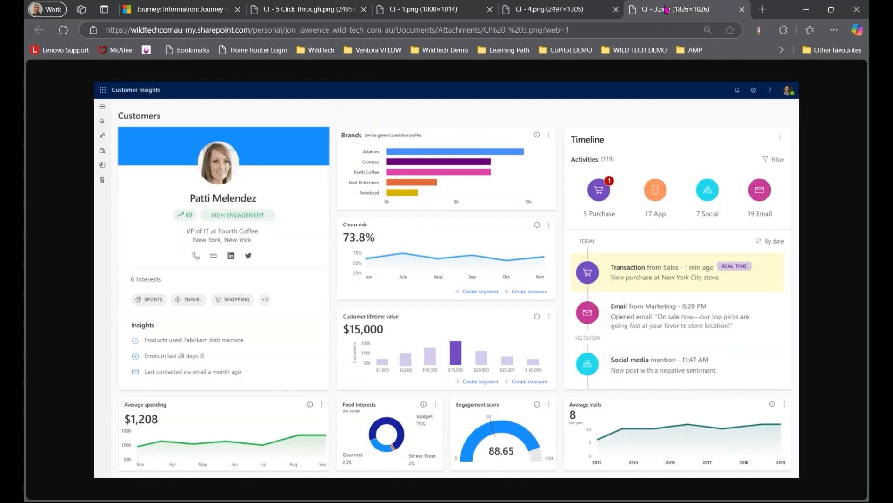